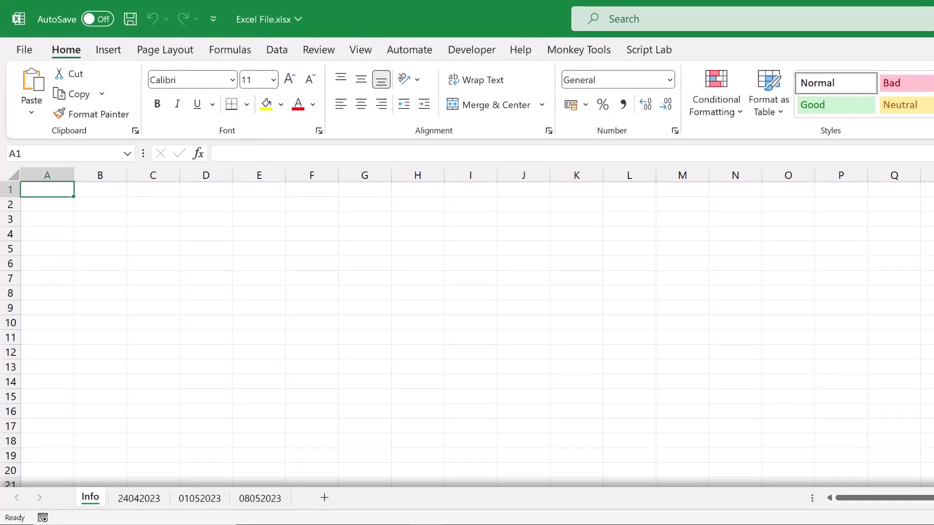
Browse the 24042023, 01052023 and 08052023 sheets and confirm the first table is named Apr_24
left_click(152, 502)
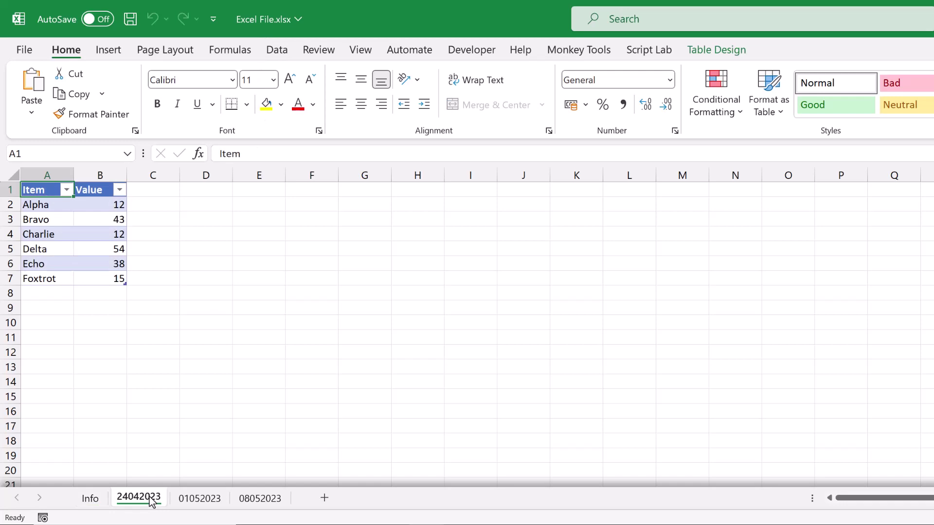
left_click(198, 506)
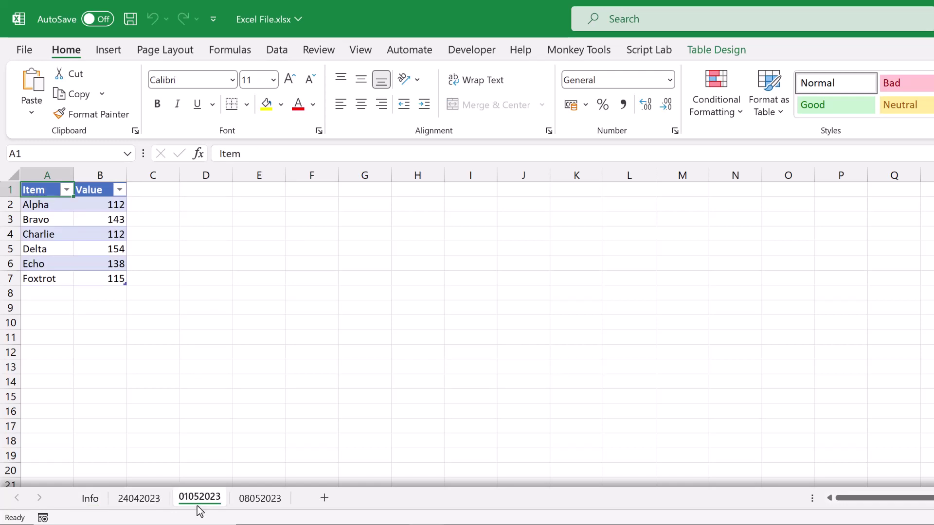
left_click(263, 500)
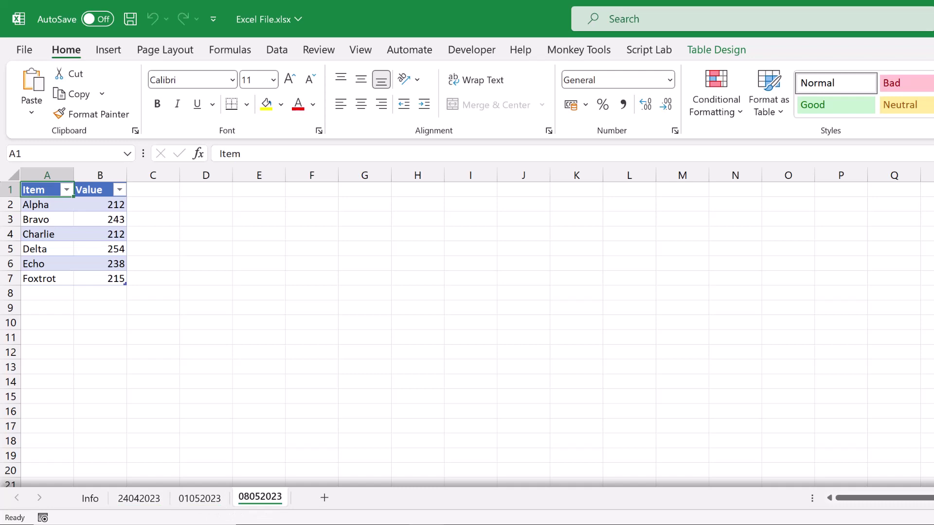
left_click(146, 500)
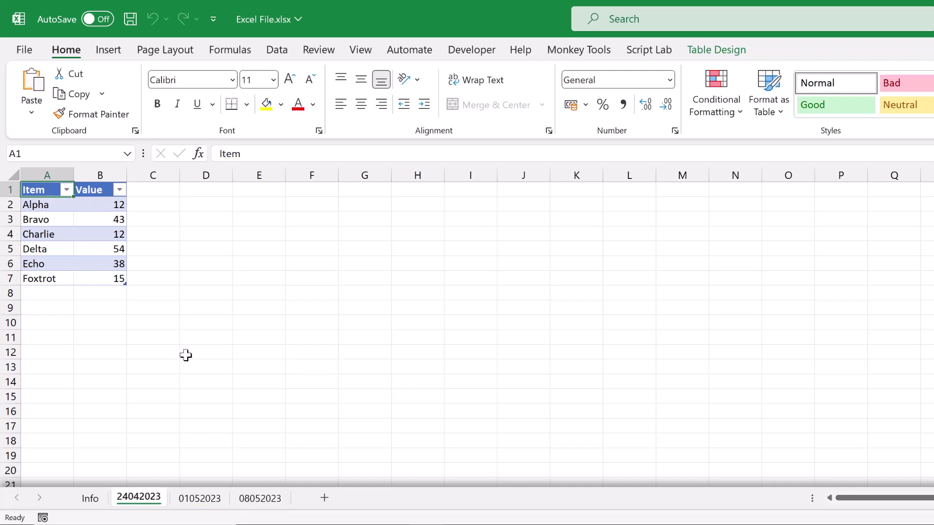
left_click(112, 254)
left_click(697, 51)
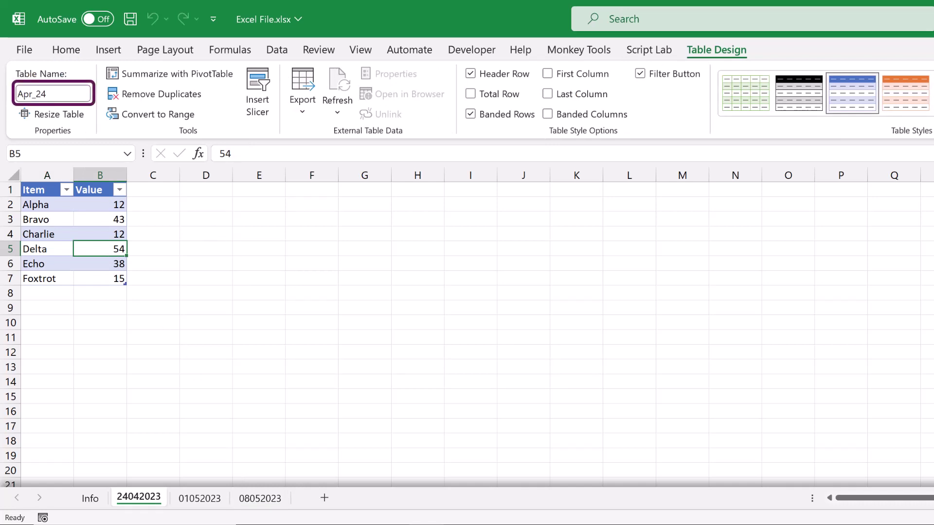
Check the May_01 and May_08 tables, then select May_08's range A1:B7
left_click(197, 496)
left_click(75, 220)
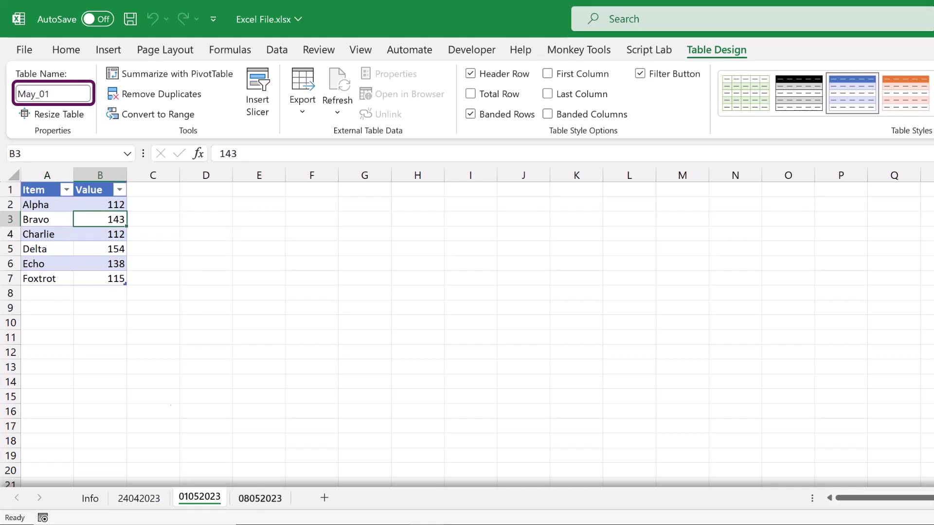
left_click(260, 497)
left_click(64, 235)
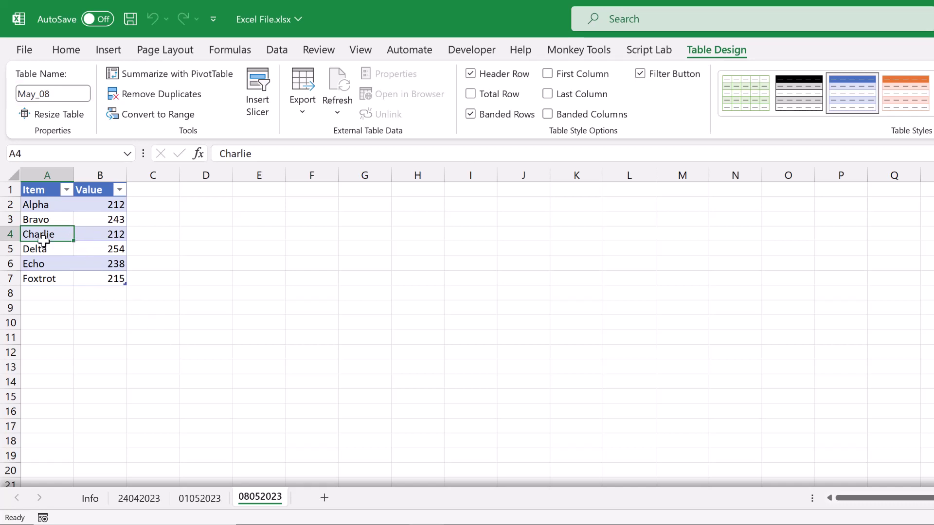
left_click_drag(34, 189, 115, 279)
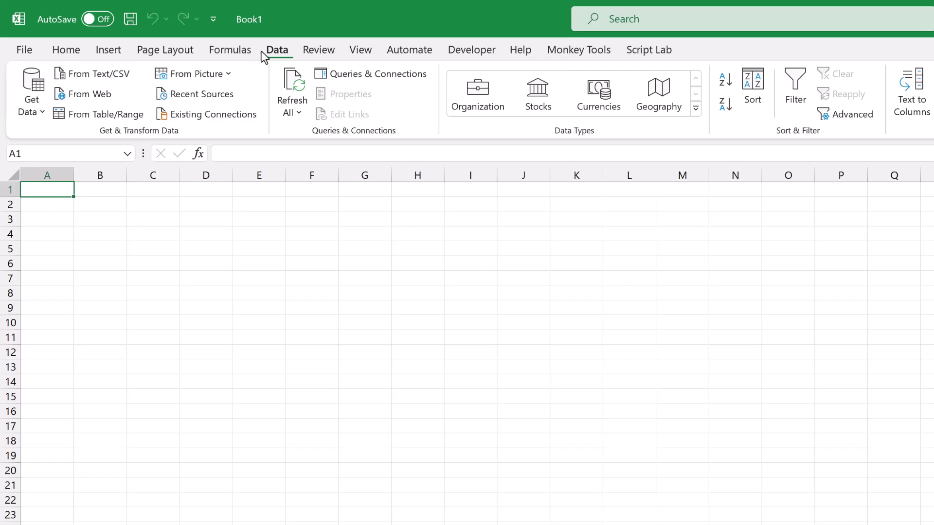
Get data from the workbook Excel File.xlsx, pick May_08 in Navigator and transform it in Power Query
left_click(31, 104)
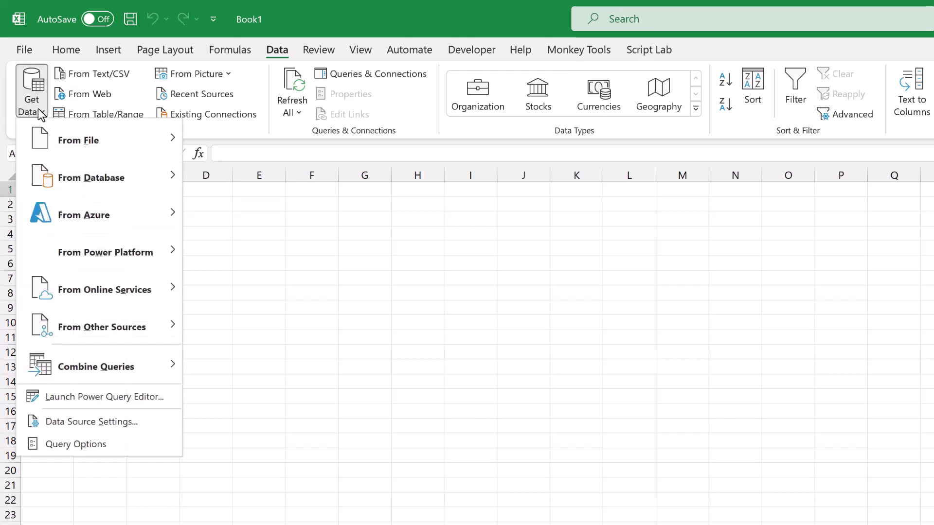
mouse_move(72, 146)
left_click(285, 142)
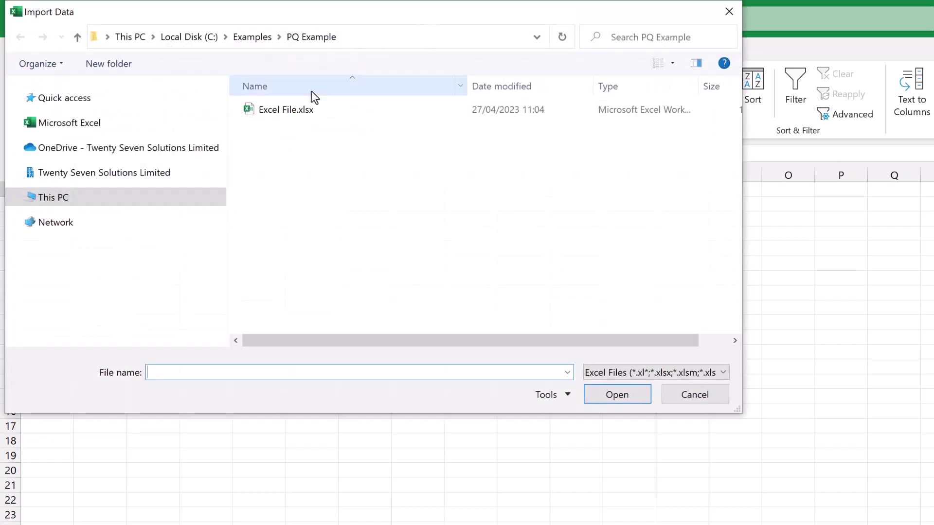
left_click(284, 111)
left_click(618, 396)
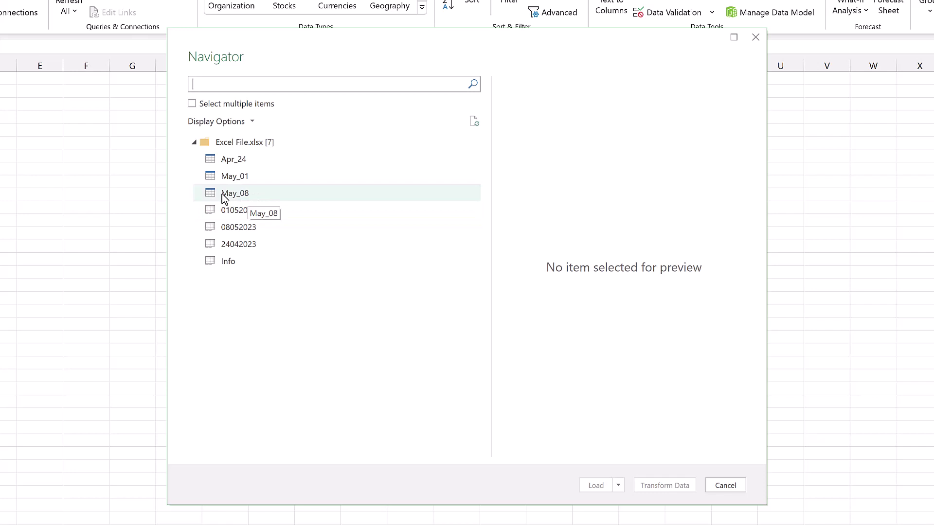
left_click(263, 199)
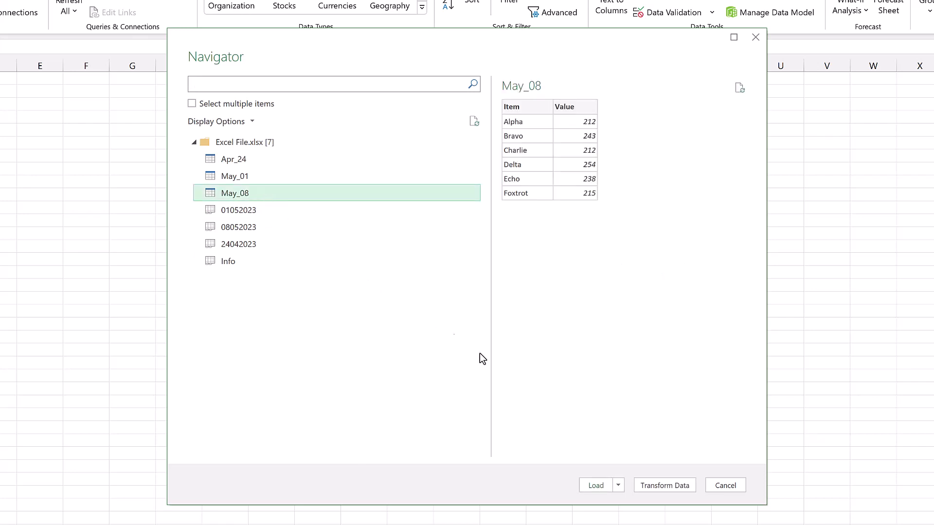
left_click(661, 485)
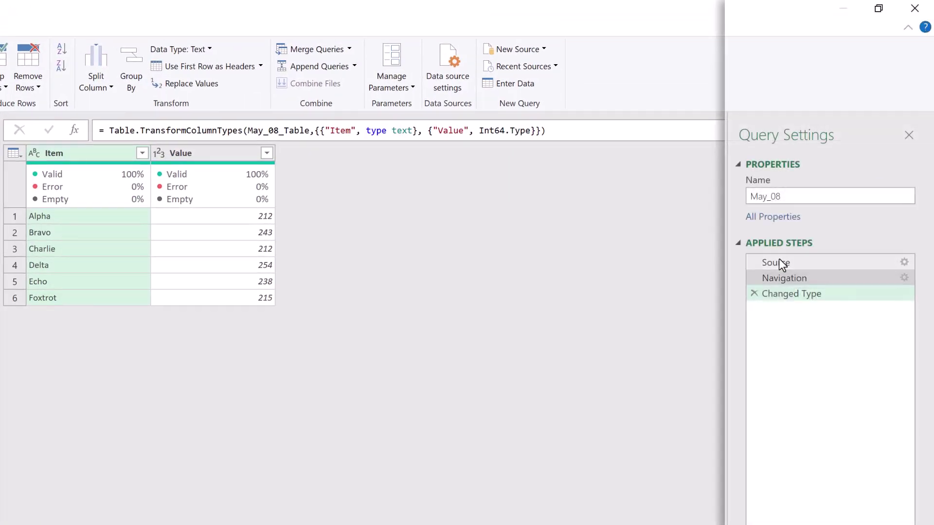
Compare the Source listing with the Navigation formula Source{[Item="May_08",Kind="Table"]}[Data], leaving it unchanged
left_click(778, 262)
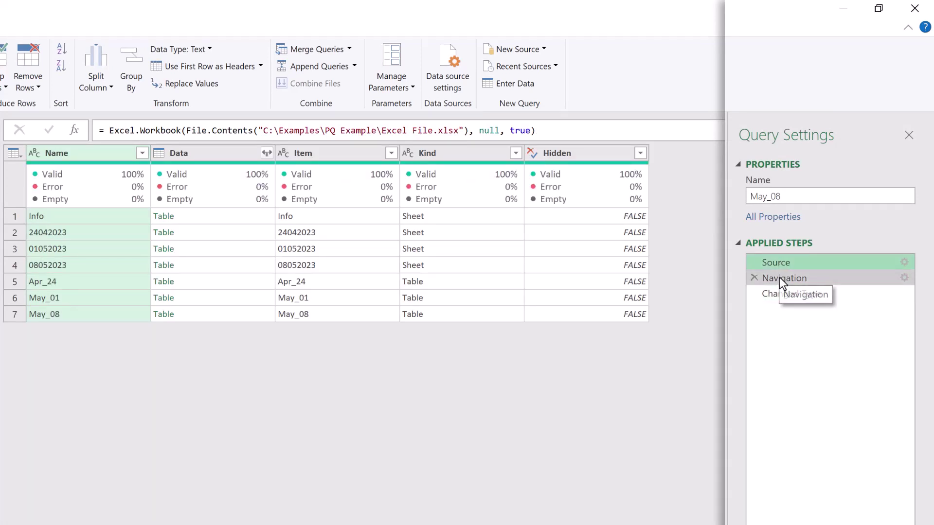
left_click(779, 277)
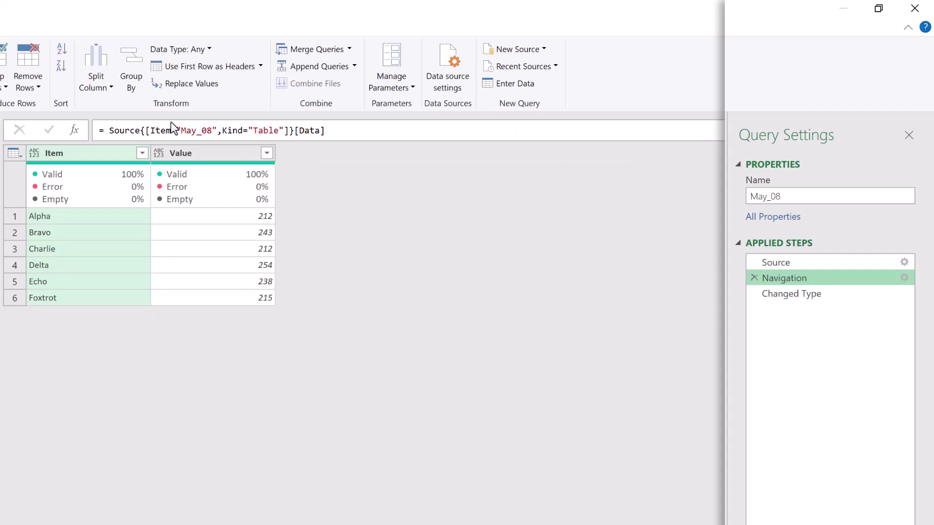
left_click_drag(140, 131, 297, 131)
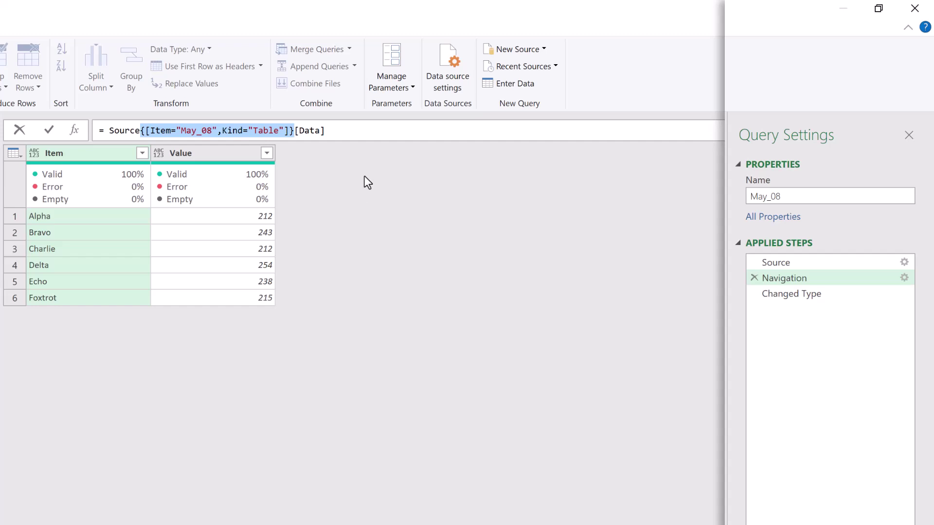
left_click_drag(294, 130, 337, 132)
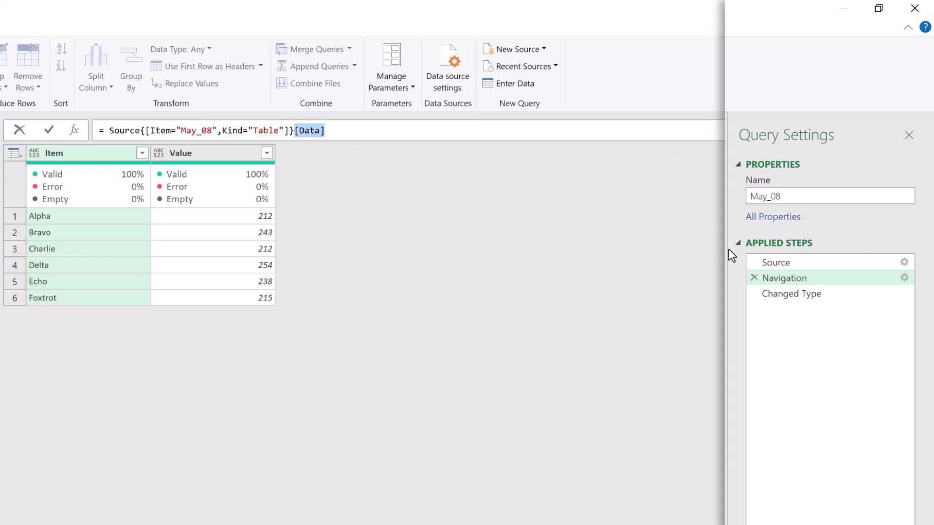
left_click(780, 259)
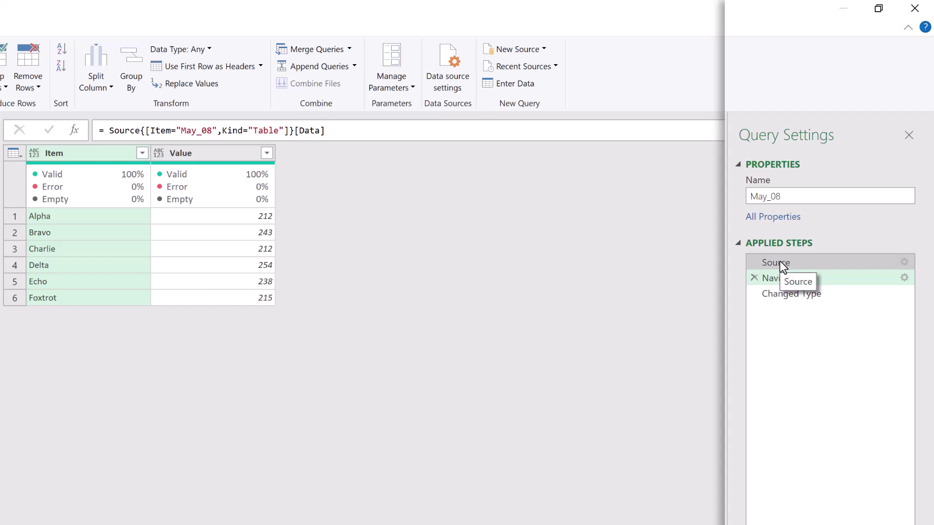
Filter the Source listing's Kind column to keep only Table rows
left_click(780, 262)
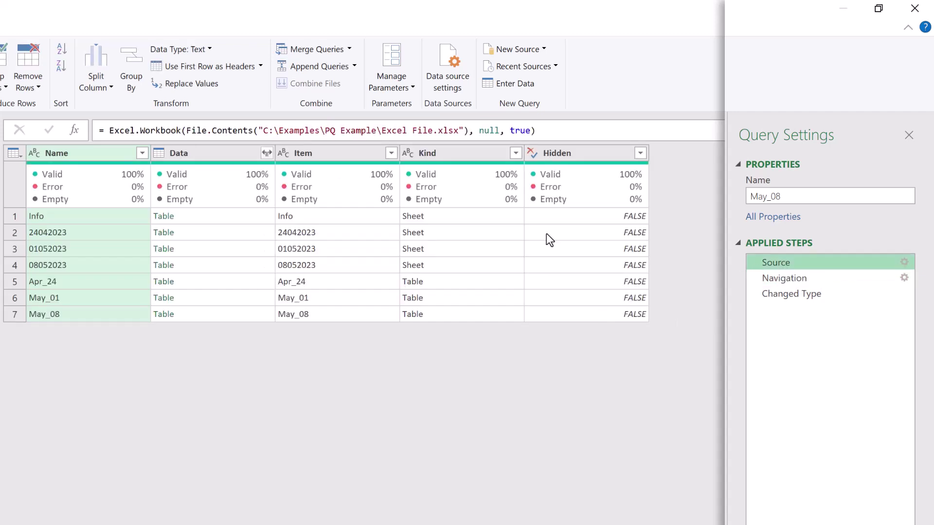
left_click(516, 153)
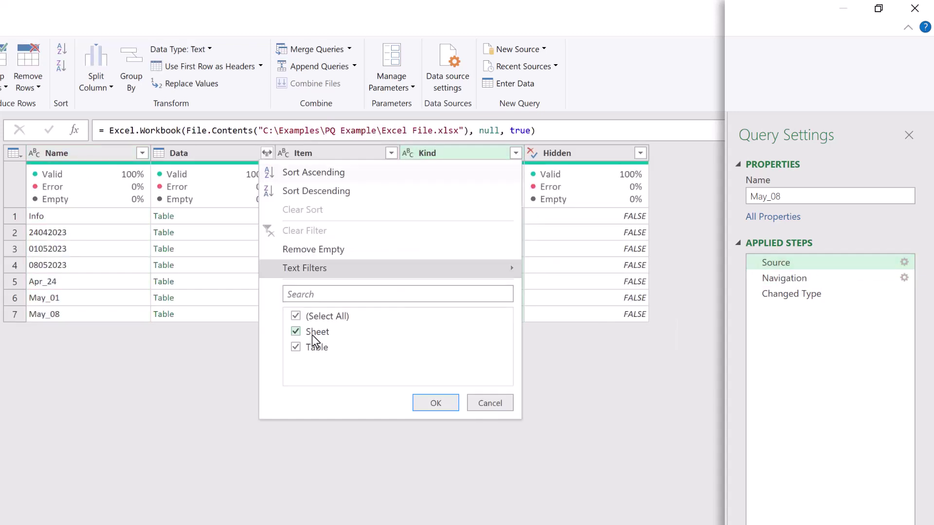
left_click(319, 346)
left_click(323, 346)
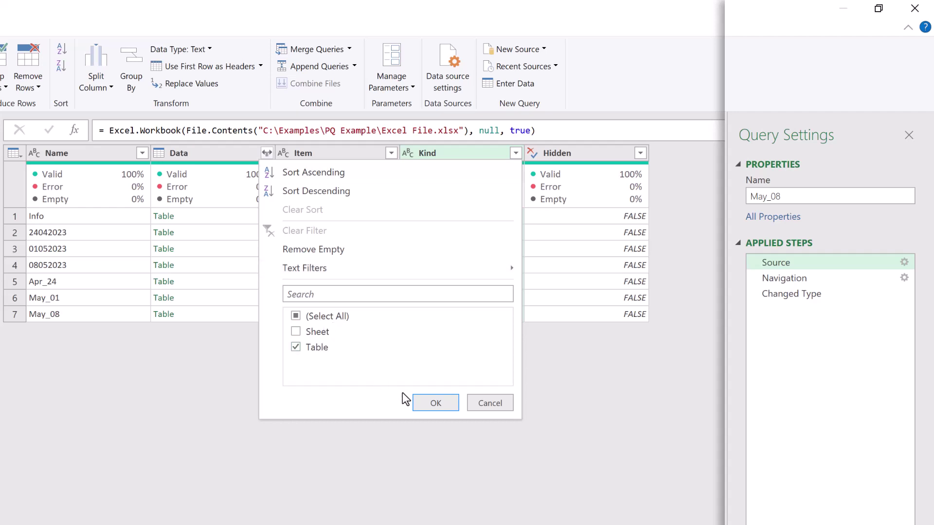
left_click(424, 403)
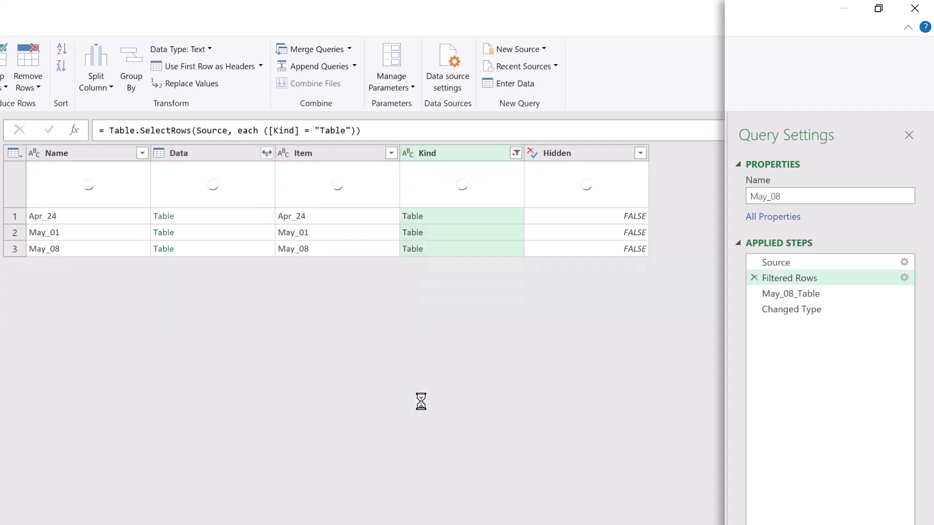
Narrow the Item column to May_08, preview its data, then delete the Filtered Rows step
left_click(391, 153)
left_click(217, 317)
left_click(197, 364)
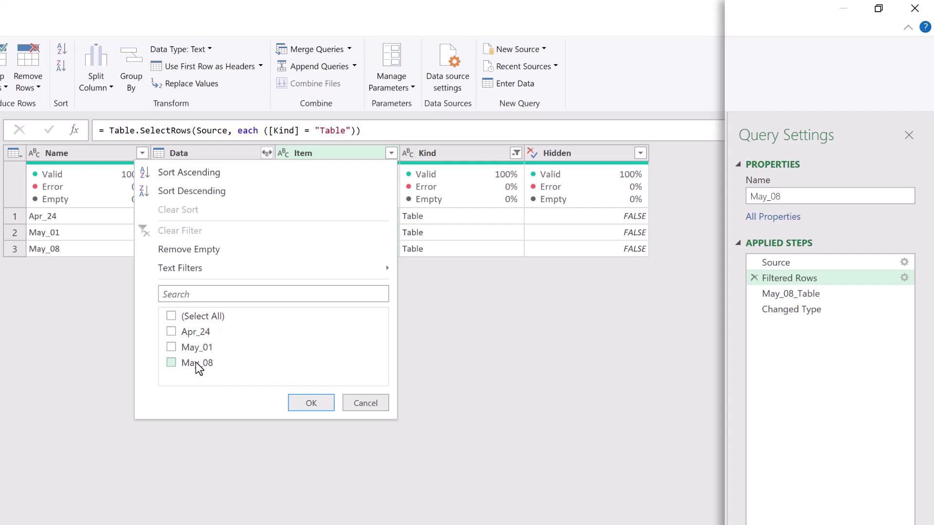
left_click(311, 403)
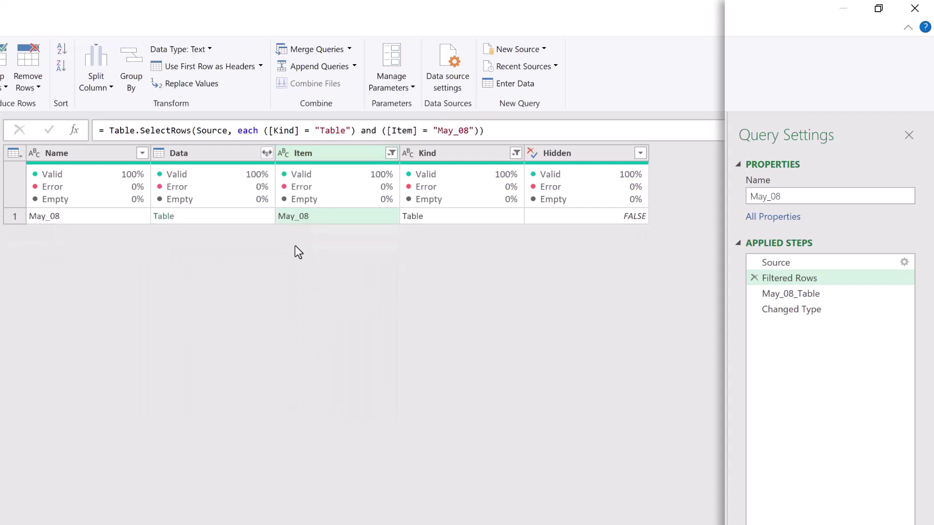
left_click(227, 215)
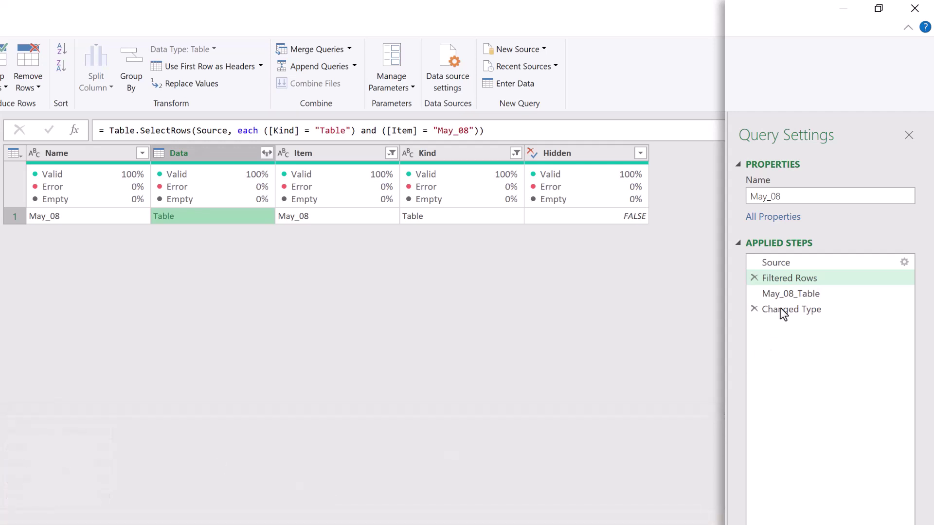
left_click(754, 278)
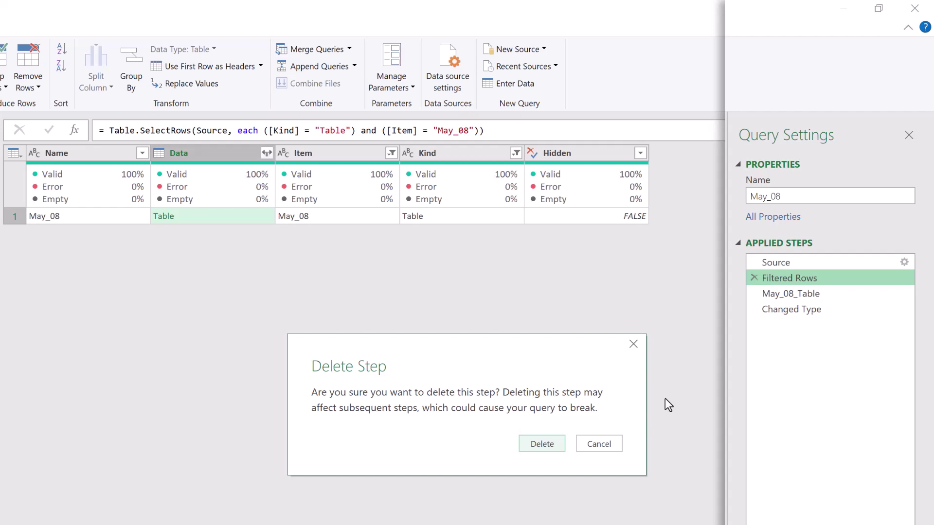
left_click(563, 442)
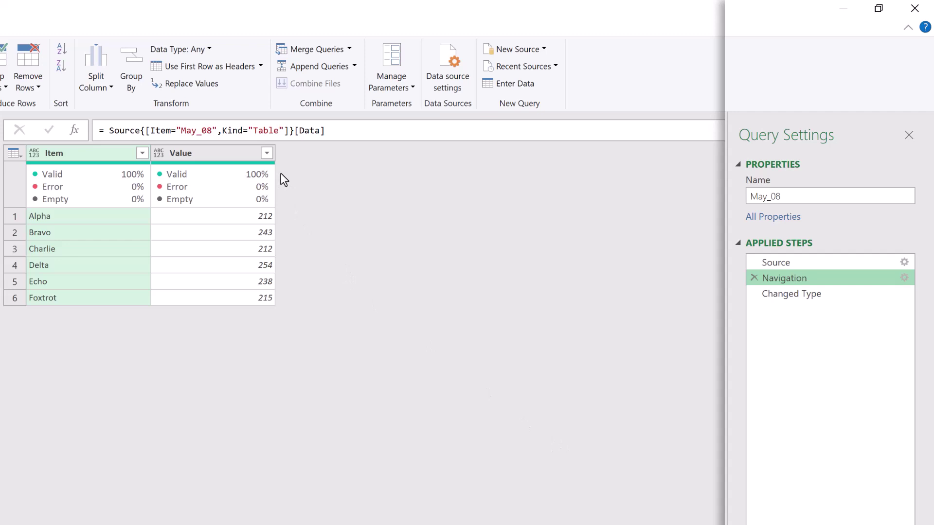
left_click(218, 129)
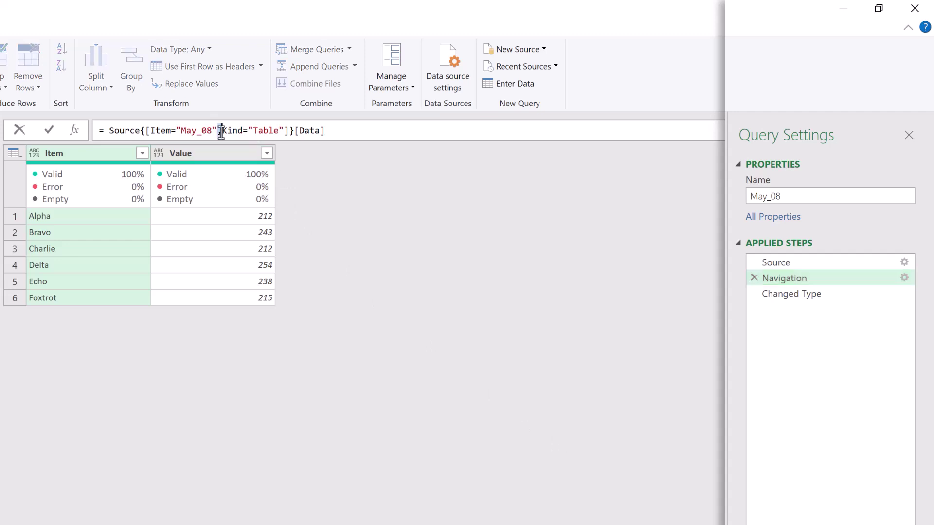
left_click_drag(218, 129, 284, 132)
key("Delete")
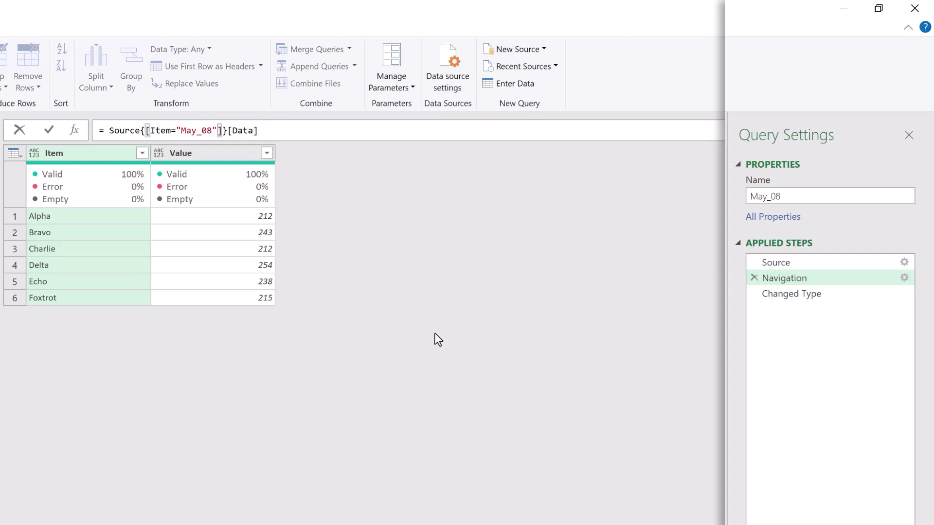
key("Return")
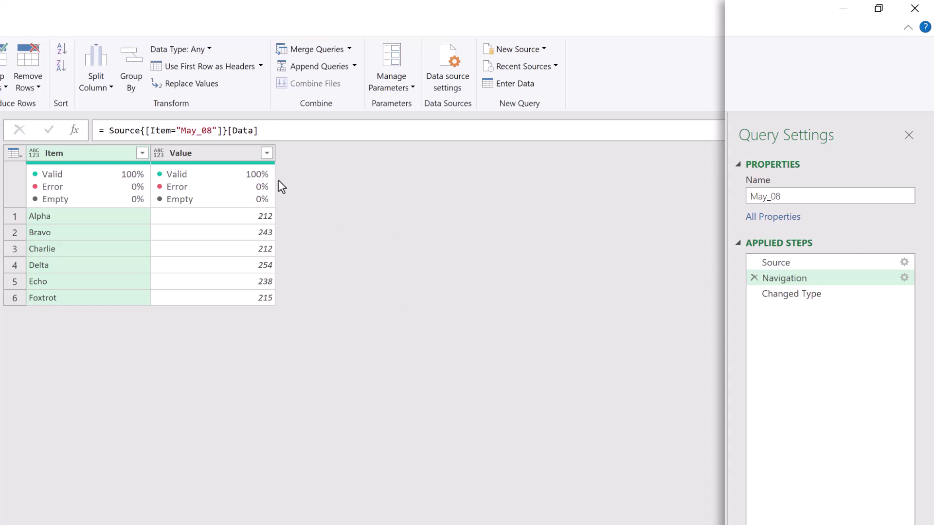
left_click(218, 131)
key("ctrl+z")
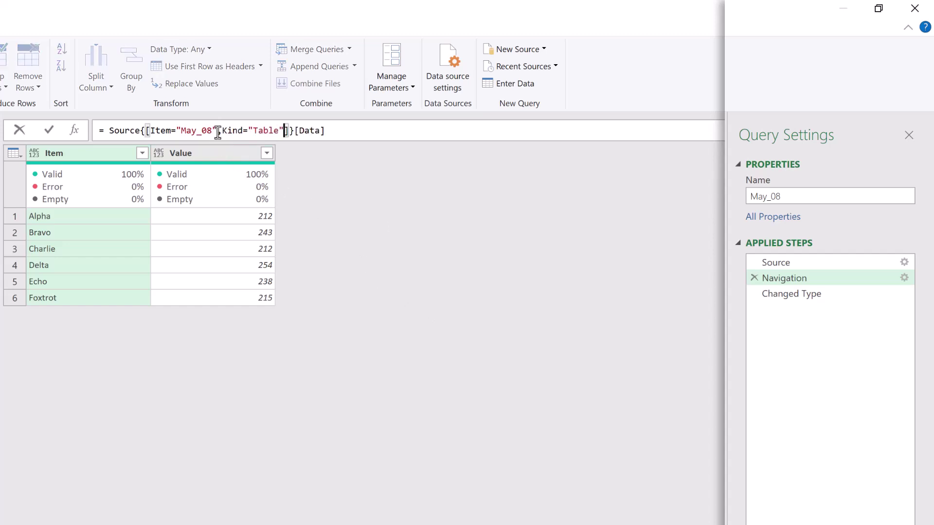
left_click_drag(223, 131, 153, 129)
key("ctrl+c")
key("Delete")
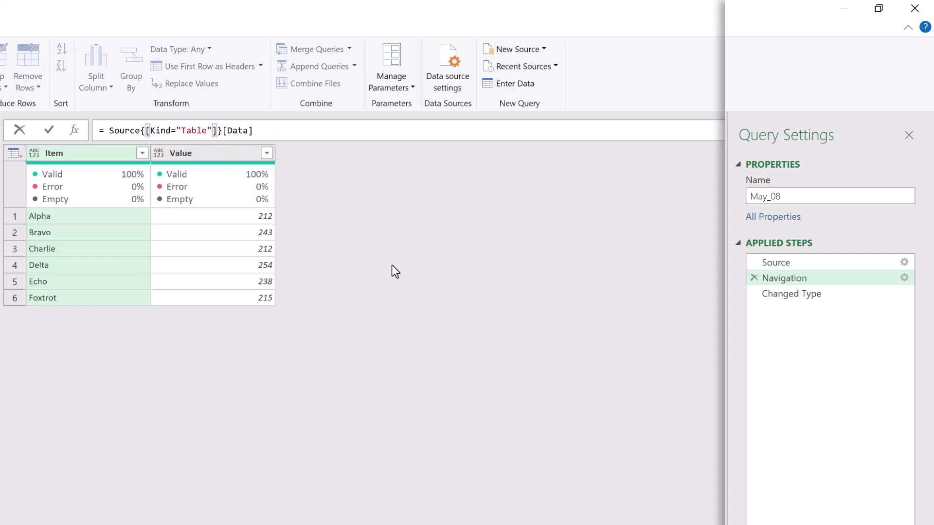
key("Return")
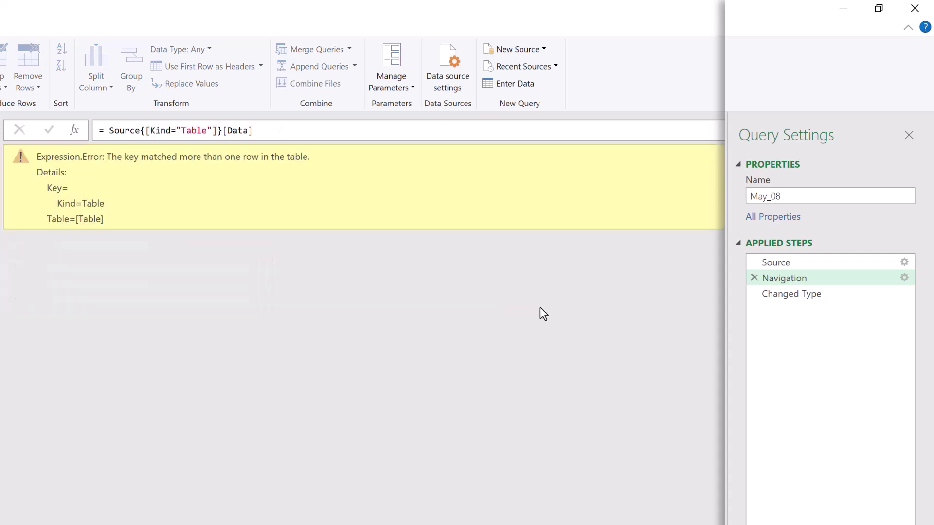
left_click(778, 262)
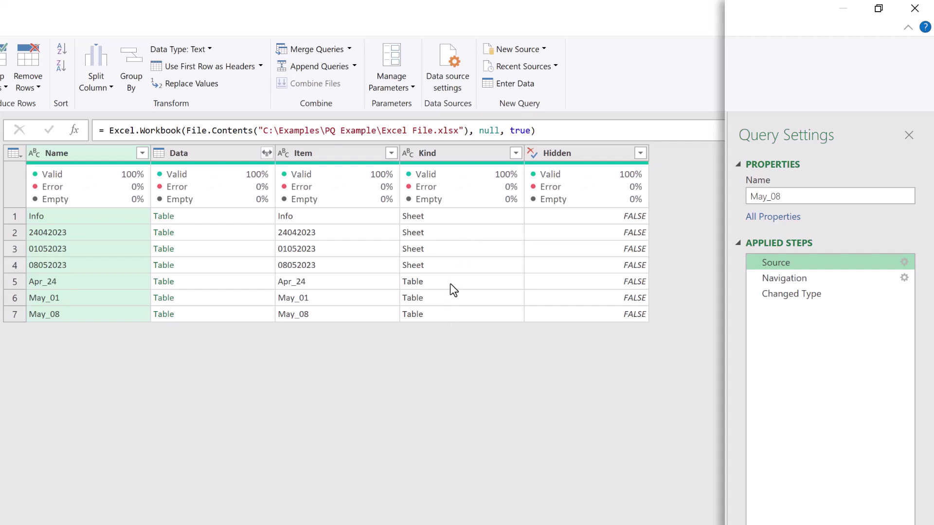
left_click(784, 275)
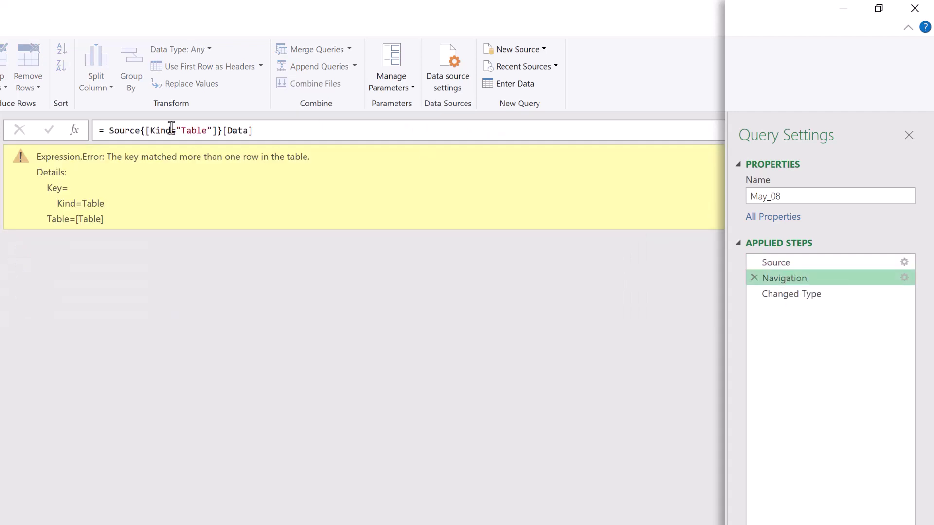
left_click(152, 130)
key("ctrl+v")
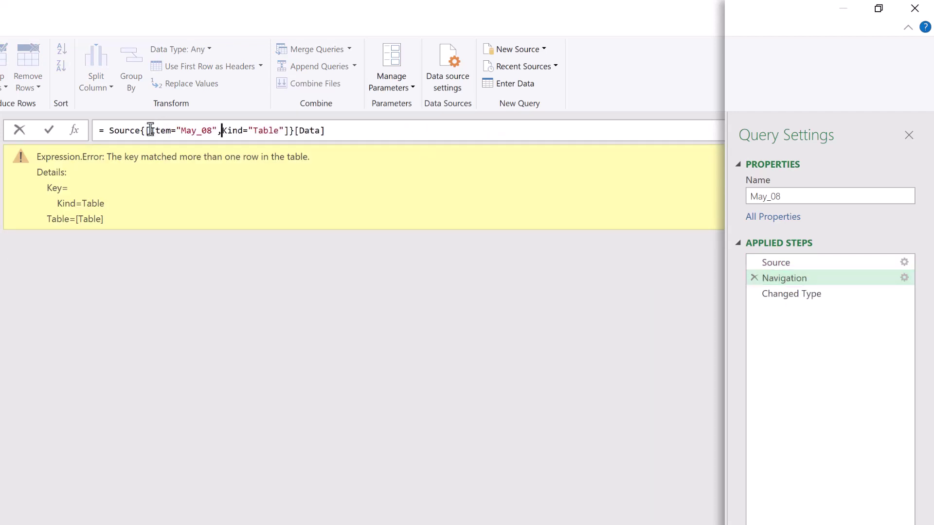
key("Return")
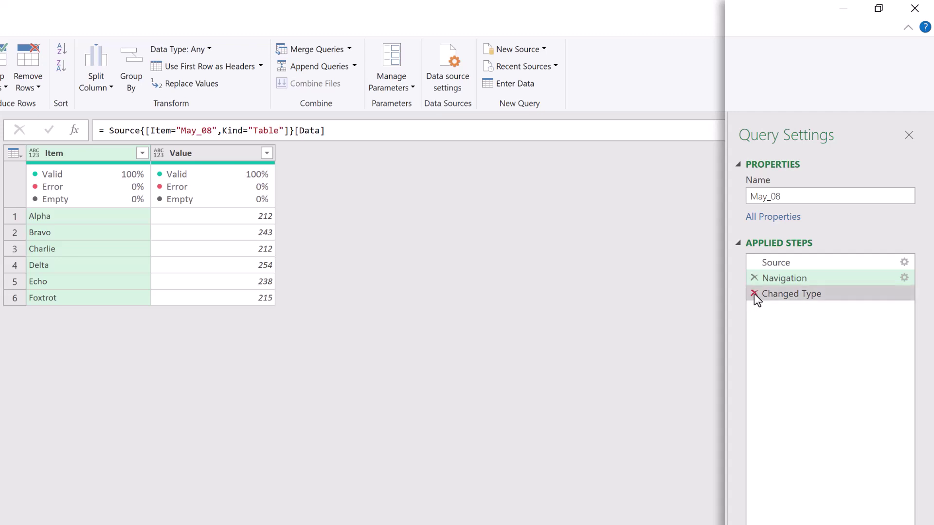
Delete the Changed Type and Navigation steps and filter the Kind column to Table
left_click(754, 293)
left_click(754, 277)
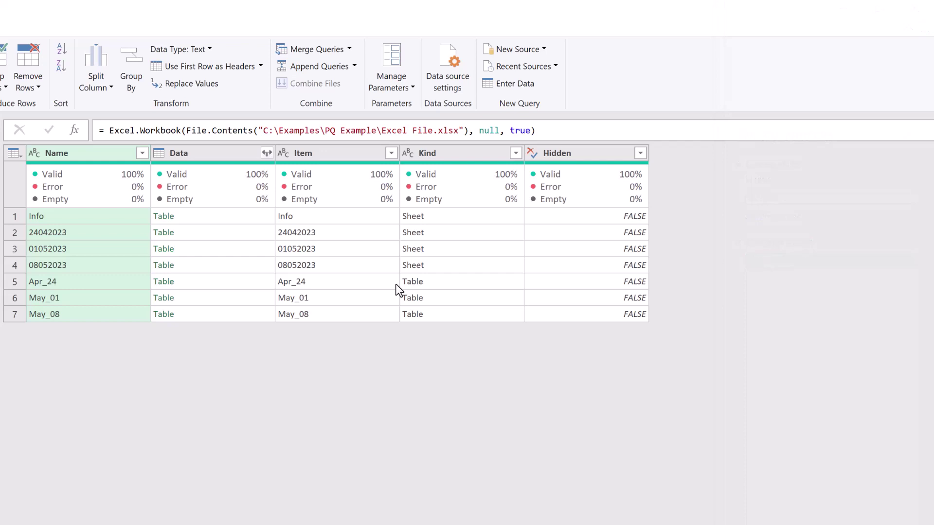
left_click(515, 153)
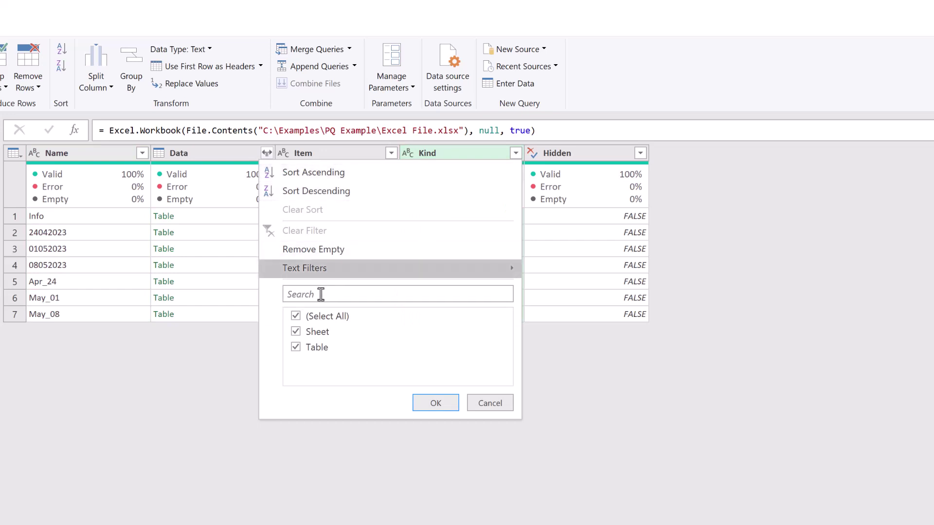
left_click(320, 317)
left_click(314, 348)
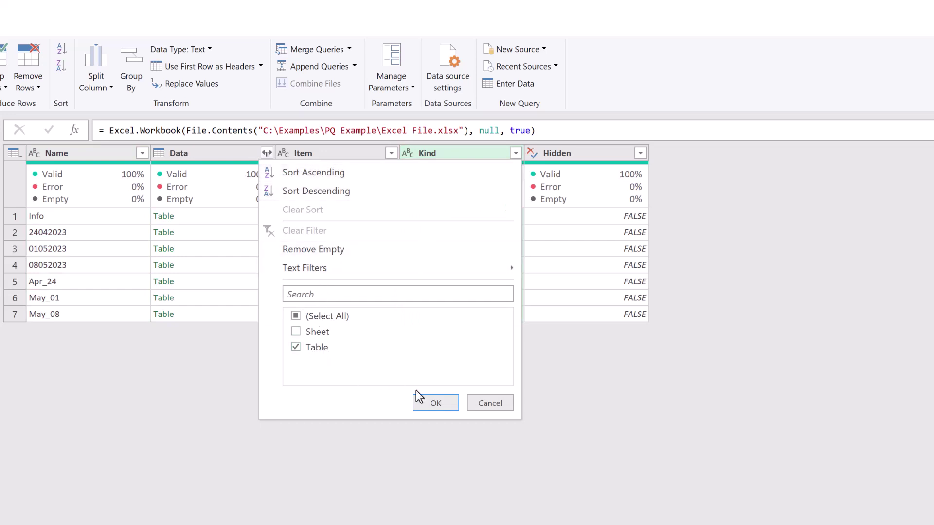
left_click(435, 403)
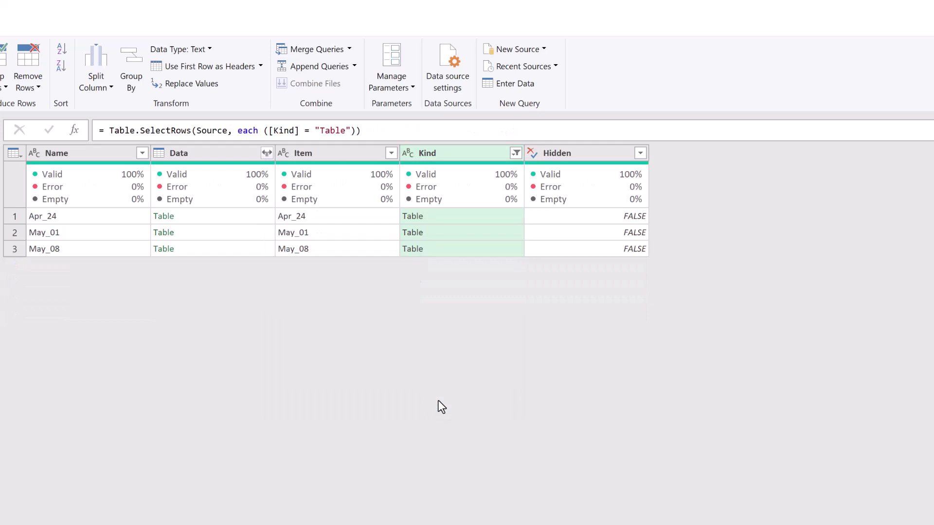
Drill into the third table, May_08, and review its drill-down formula
left_click(167, 251)
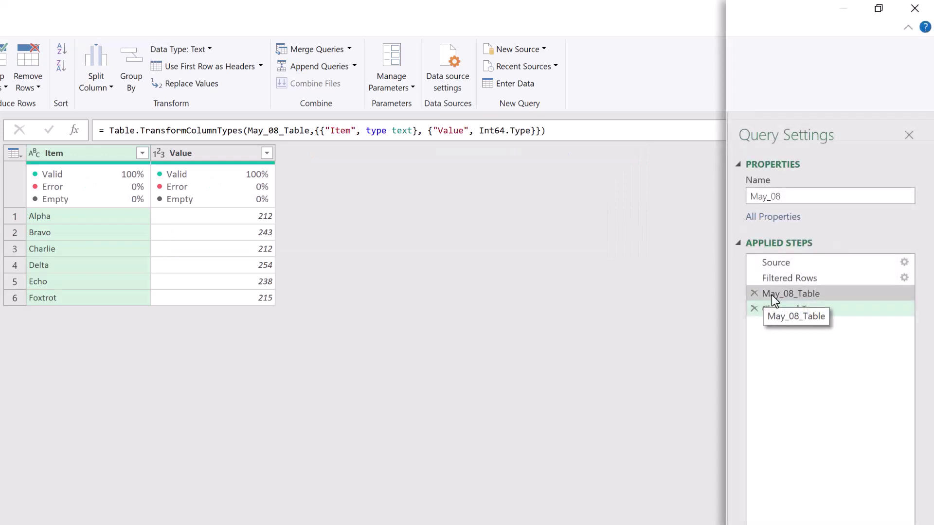
left_click(771, 294)
left_click_drag(388, 130, 109, 129)
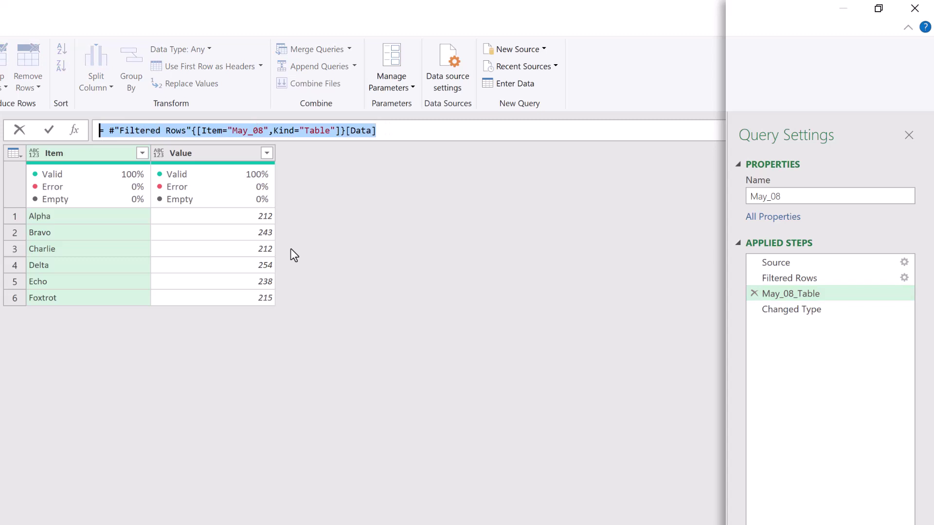
Replace the May_08_Table step with a Removed Other Columns step keeping only Data, then drill into the third table
left_click(755, 309)
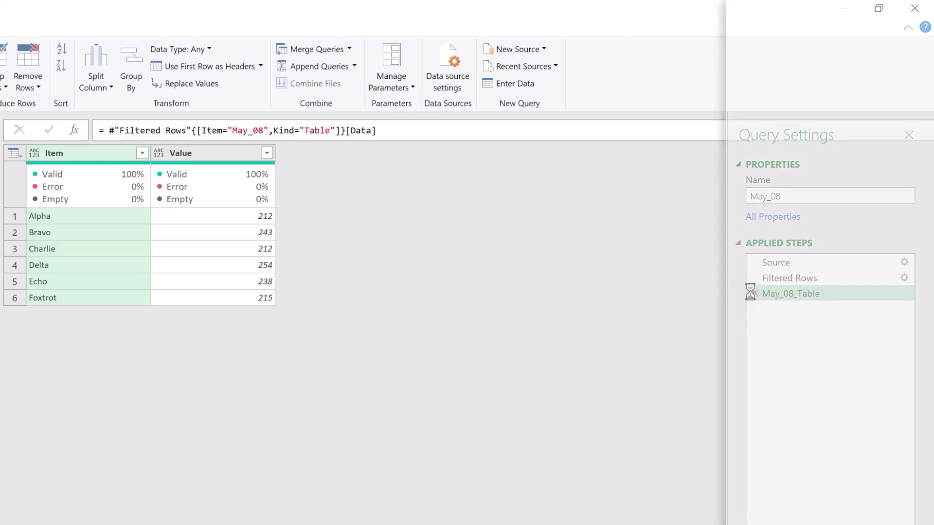
left_click(754, 294)
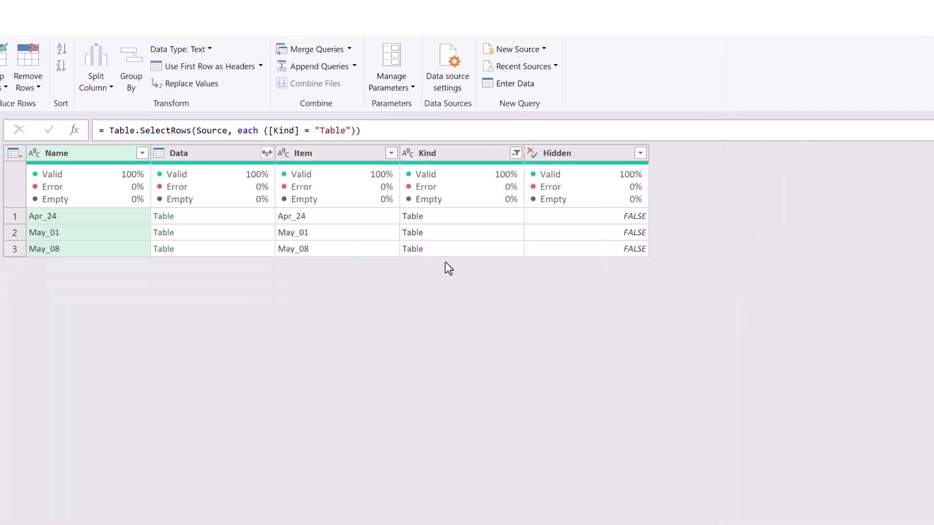
right_click(227, 156)
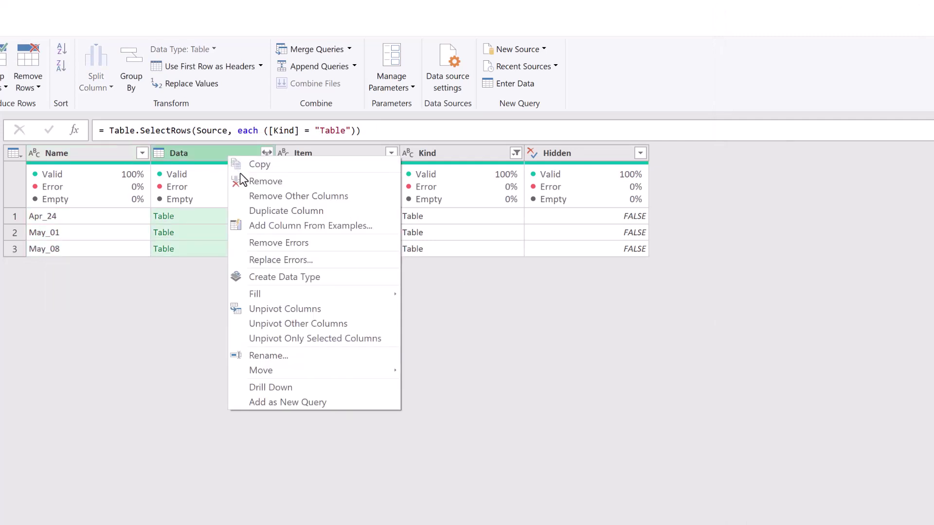
left_click(273, 196)
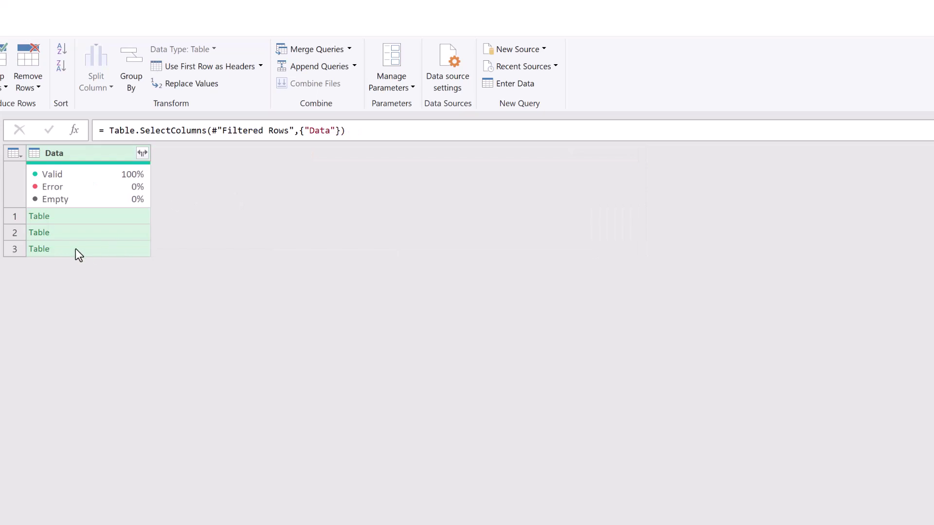
left_click(40, 250)
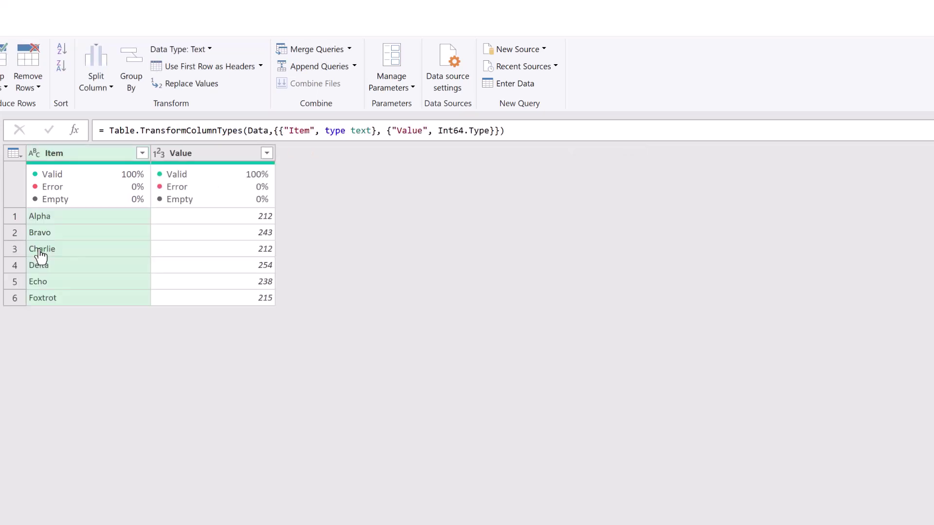
left_click(768, 307)
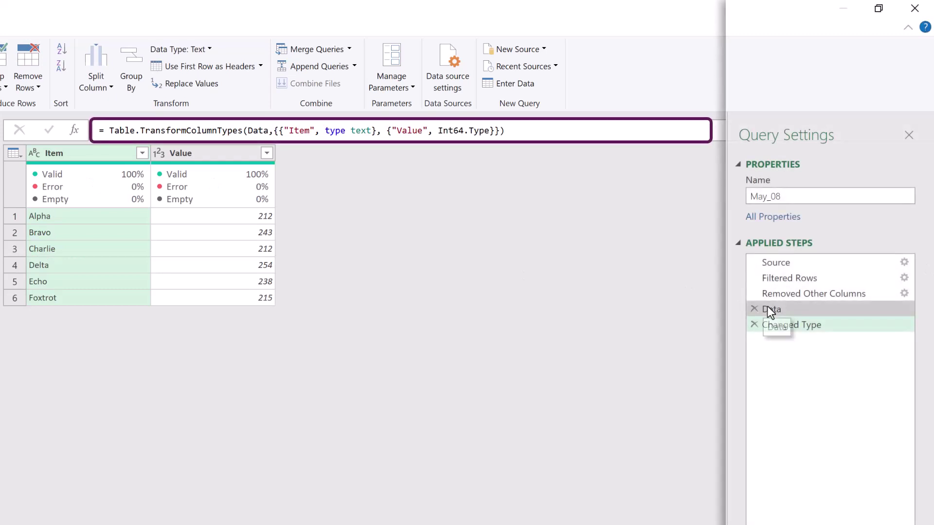
Compare the Removed Other Columns, Filtered Rows and Data step results, then open the Advanced Editor
left_click(774, 294)
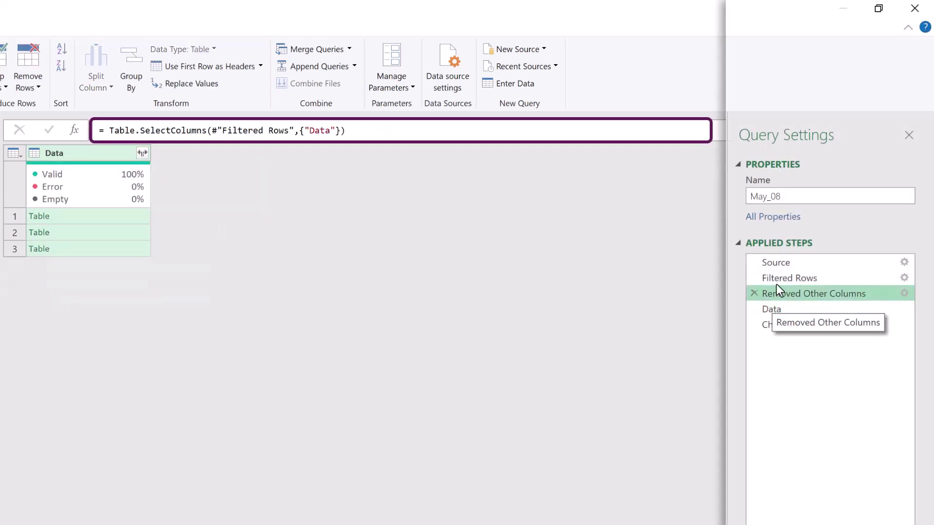
left_click(777, 279)
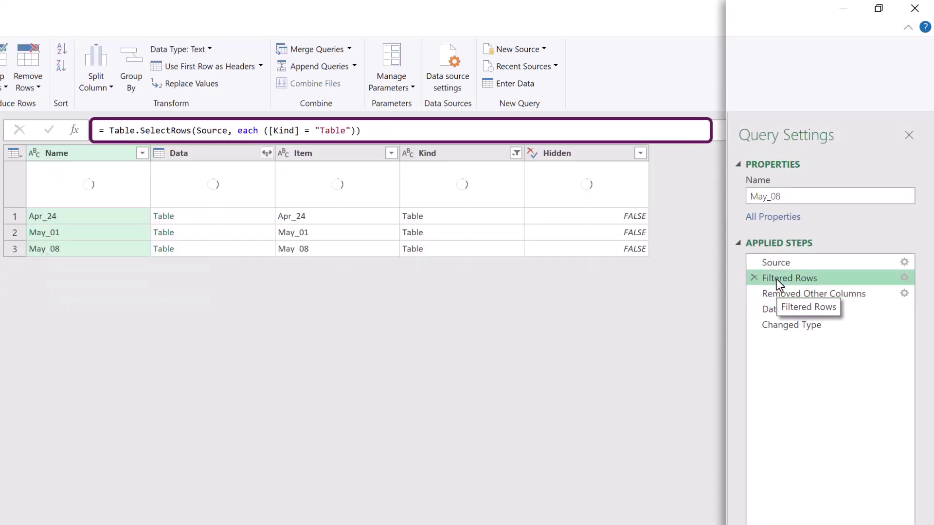
left_click(774, 309)
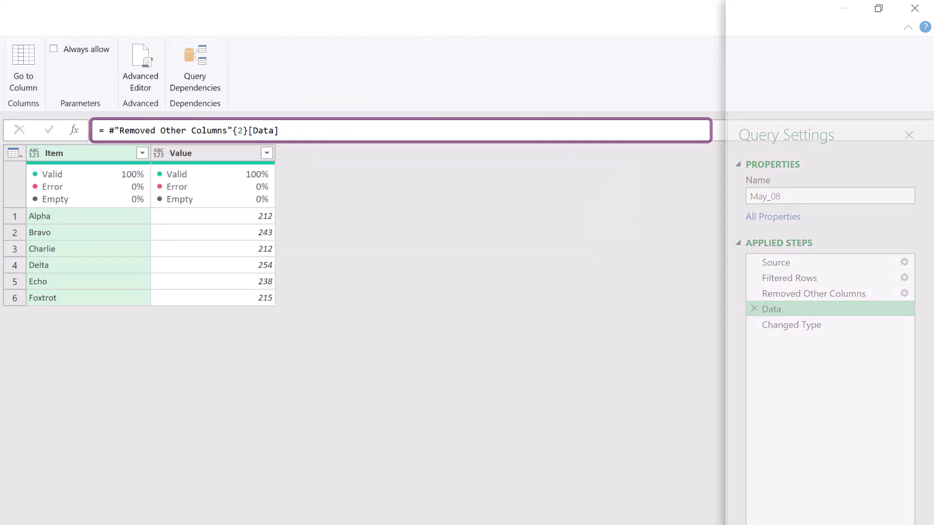
left_click(136, 59)
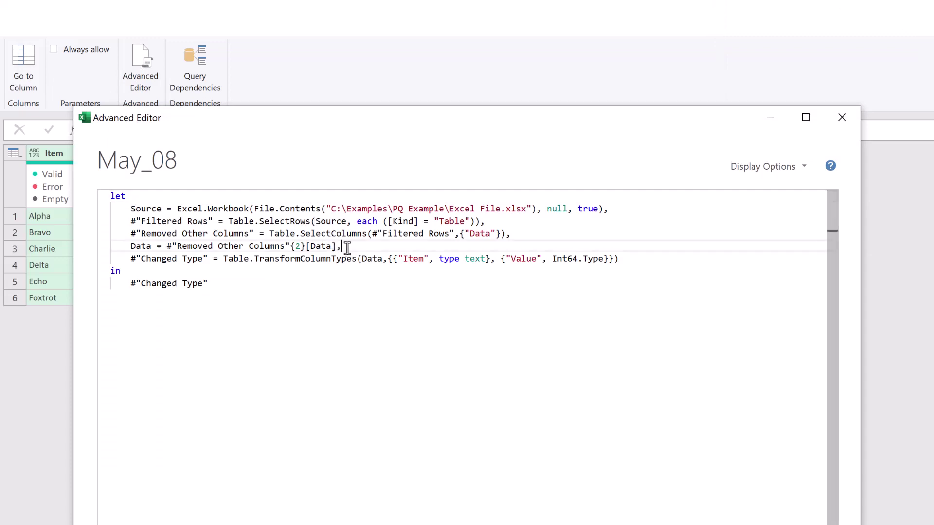
Highlight the Filtered Rows, Removed Other Columns and {2}[Data] lines of the M code
left_click_drag(343, 246, 75, 221)
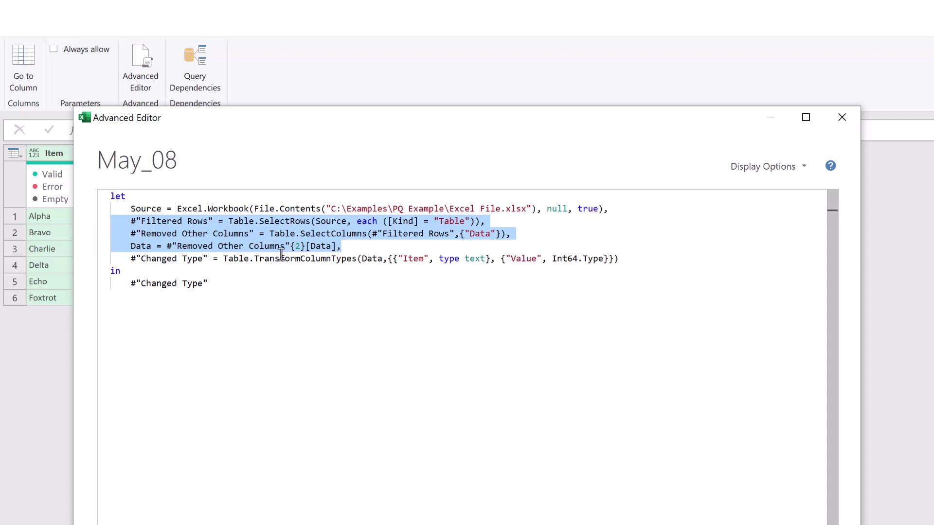
double_click(298, 247)
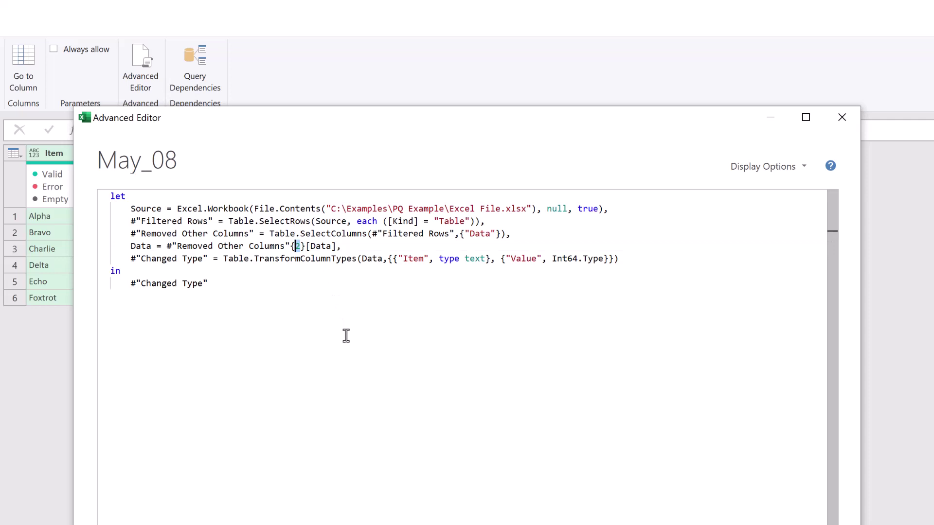
left_click_drag(341, 246, 98, 223)
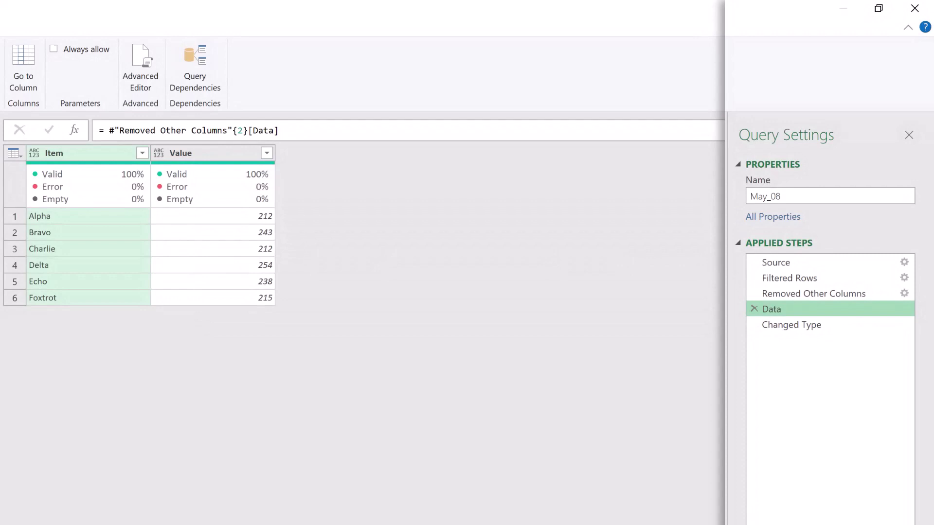
Delete the Changed Type, Data, Removed Other Columns and Filtered Rows steps, leaving only Source
left_click(754, 324)
left_click(753, 308)
left_click(754, 294)
left_click(753, 278)
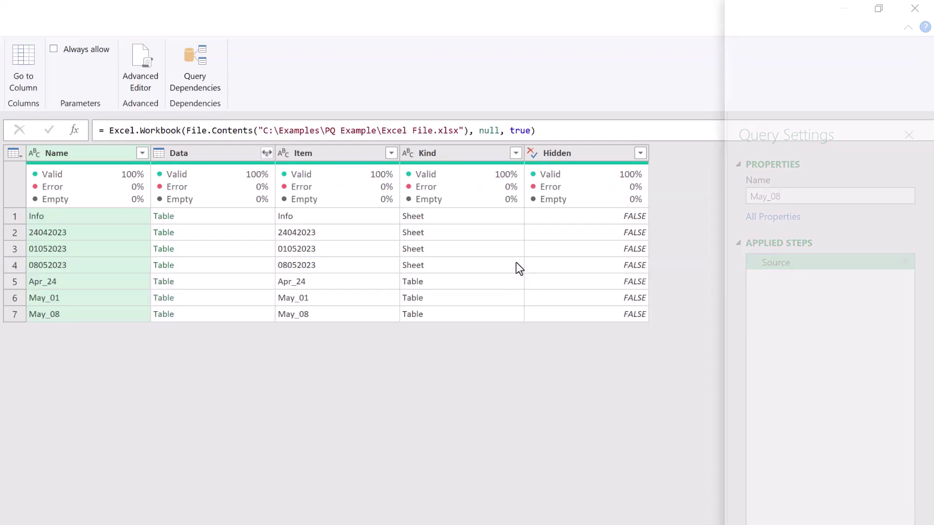
Add a custom step with the formula = Table.SelectRows(Source, each ([Kind] = "Table"))
left_click(73, 130)
left_click(111, 131)
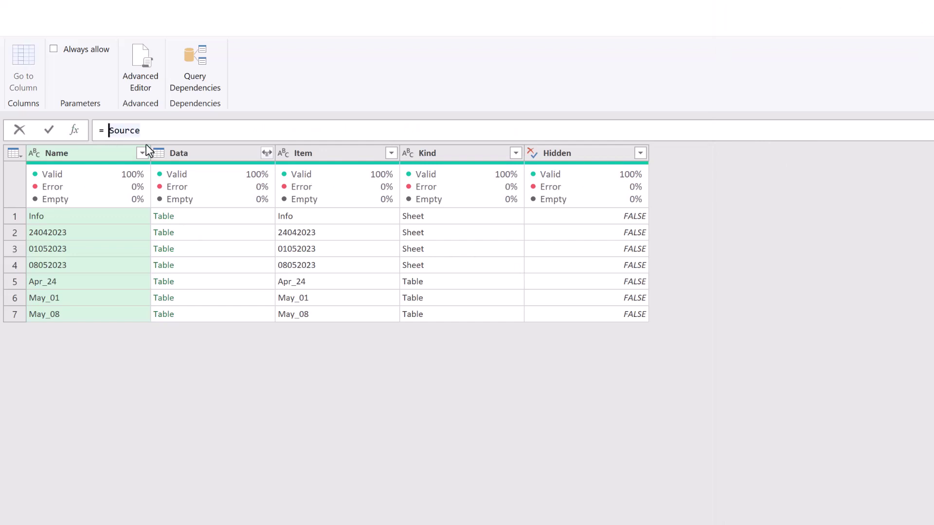
key("Delete")
key("Delete")
key("Delete")
key("Delete")
key("Delete")
key("Delete")
type("= Table.SelectRows(Source, each ([Kind] = \"Table\"))")
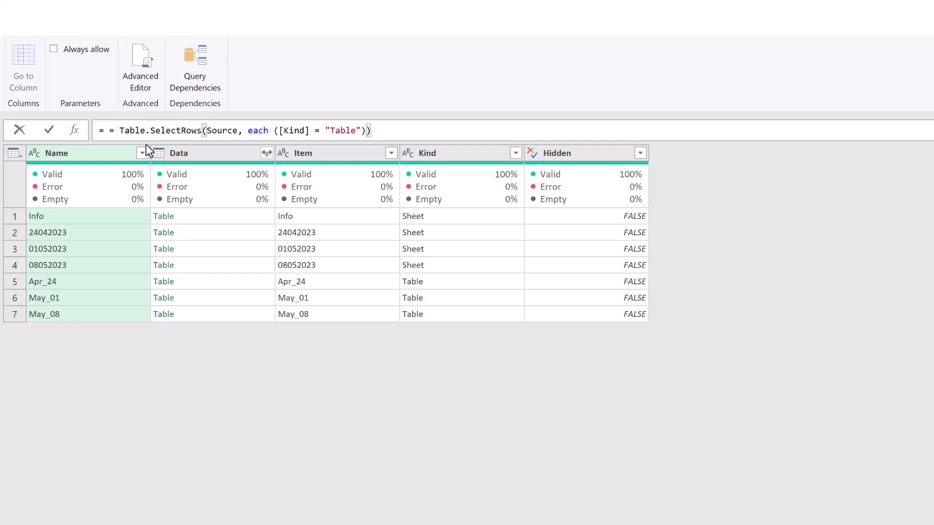
left_click(117, 130)
left_click(118, 130)
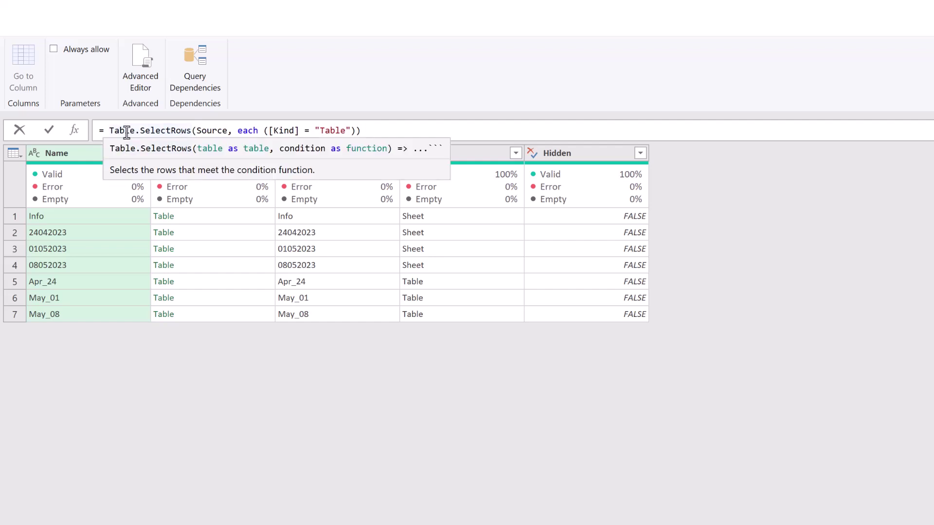
key("BackSpace")
key("BackSpace")
left_click_drag(108, 131, 301, 132)
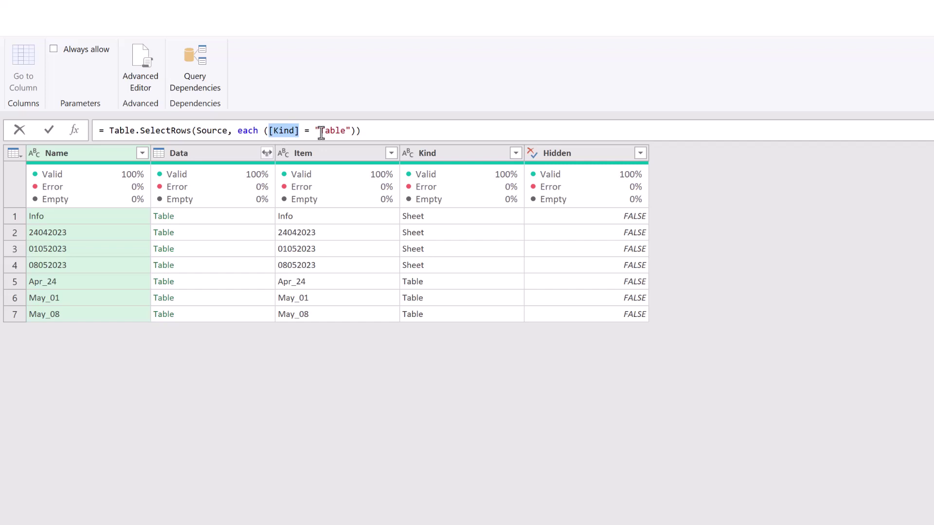
left_click(380, 131)
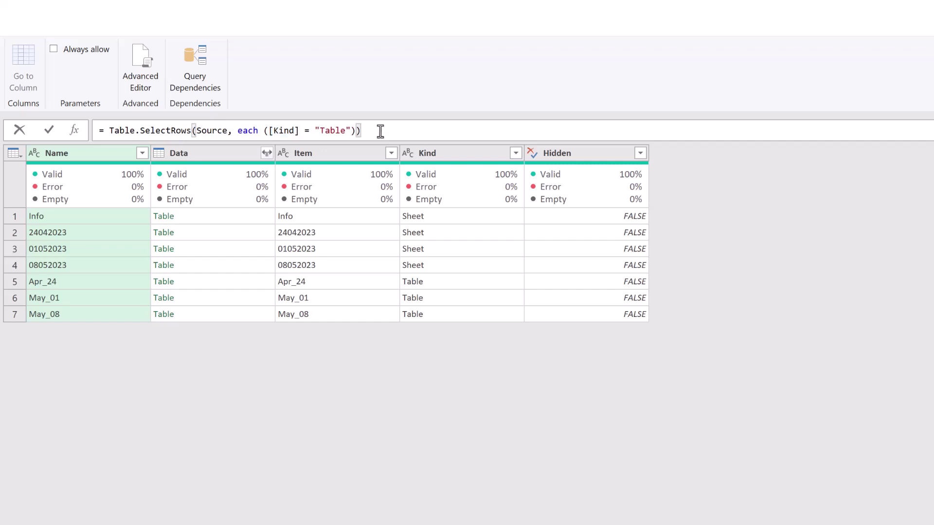
Append {2}[Data] to the formula and commit it to return the third table's rows
type("{2")
key("Right")
type("[Data")
left_click_drag(112, 130, 362, 132)
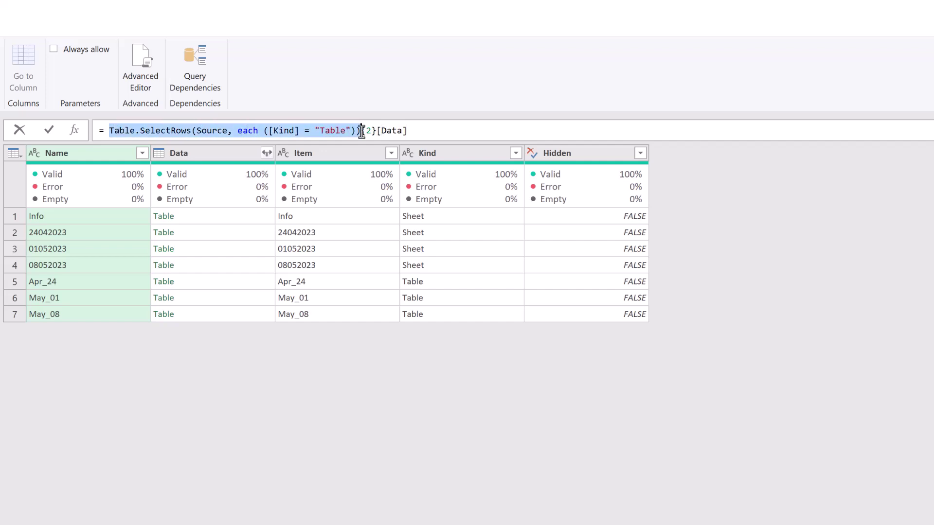
left_click_drag(361, 131, 381, 131)
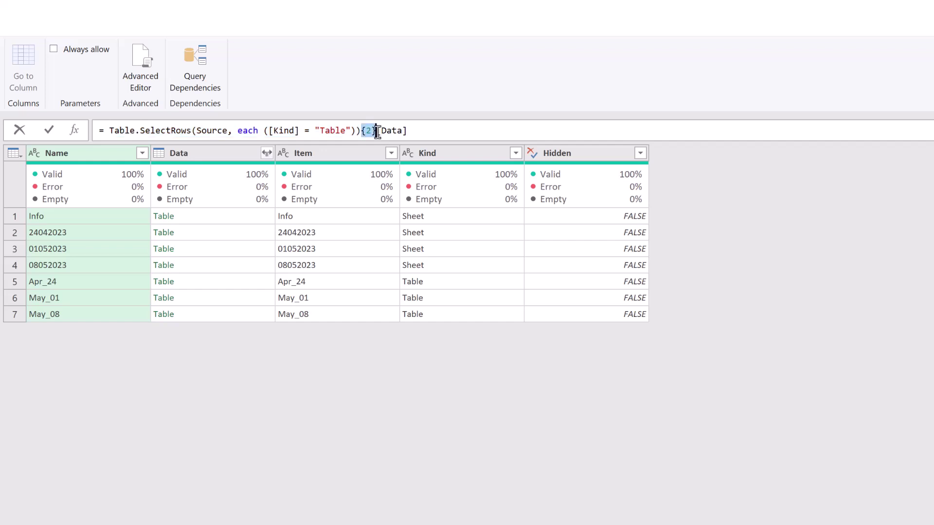
left_click(381, 131)
left_click_drag(381, 131, 412, 131)
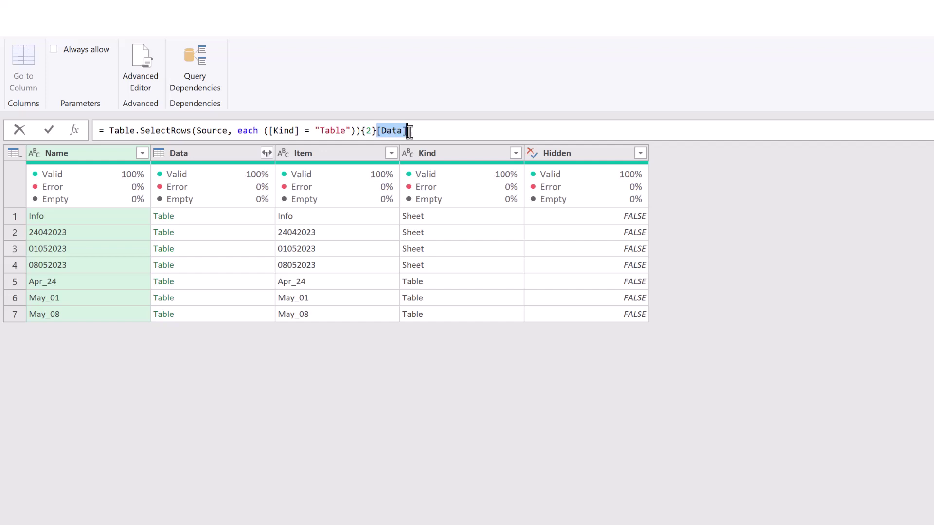
left_click(790, 305)
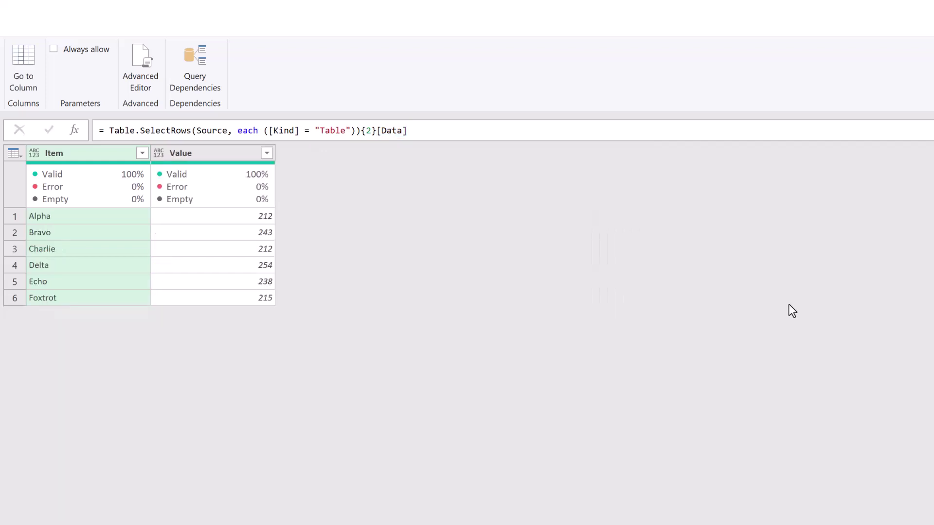
left_click_drag(425, 129, 93, 130)
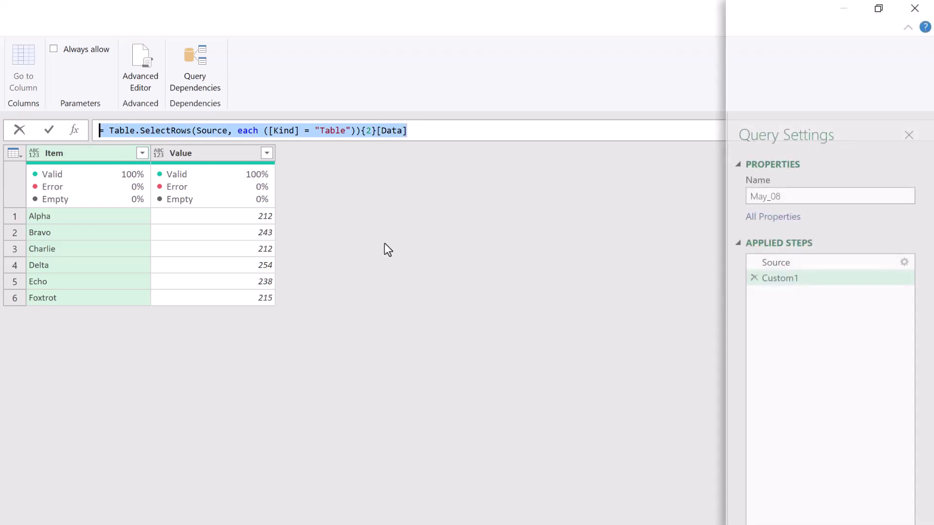
Rename the Custom1 step to Select 3rd Table
left_click(786, 277)
right_click(786, 277)
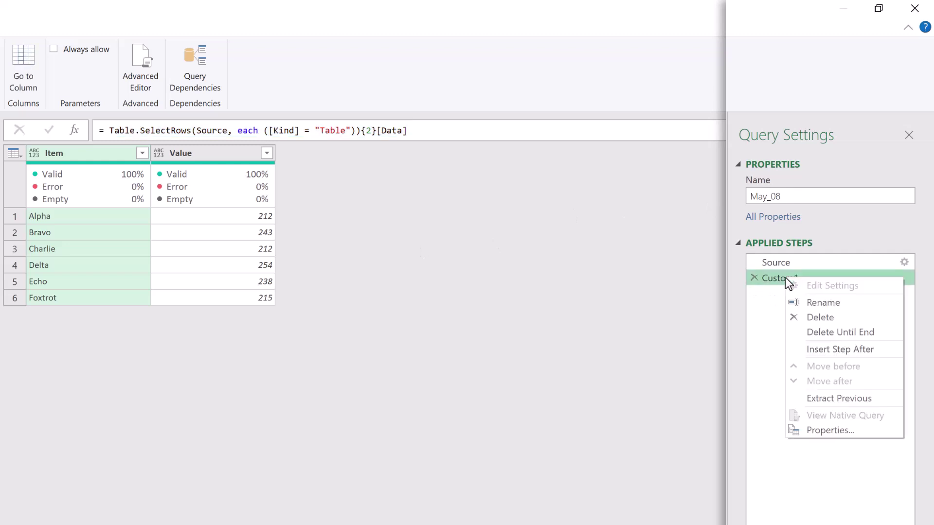
left_click(807, 303)
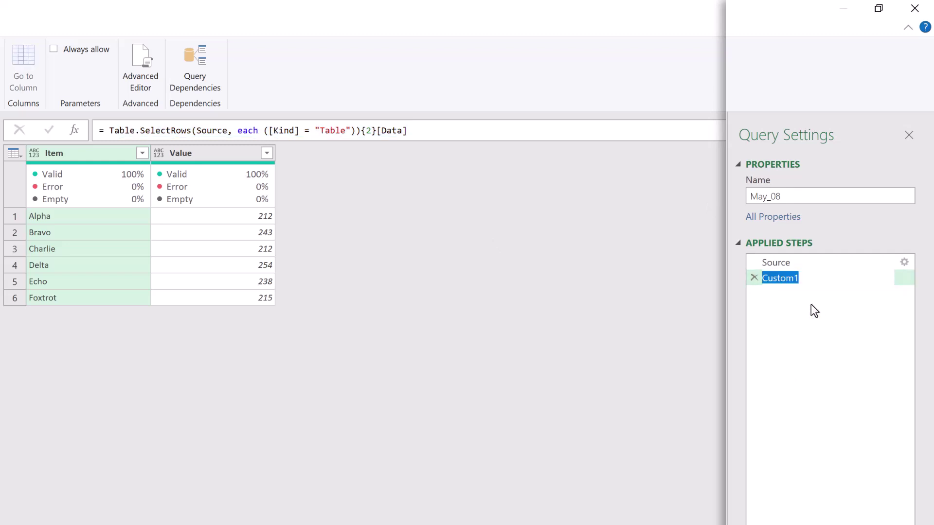
type("Select 3rd Table")
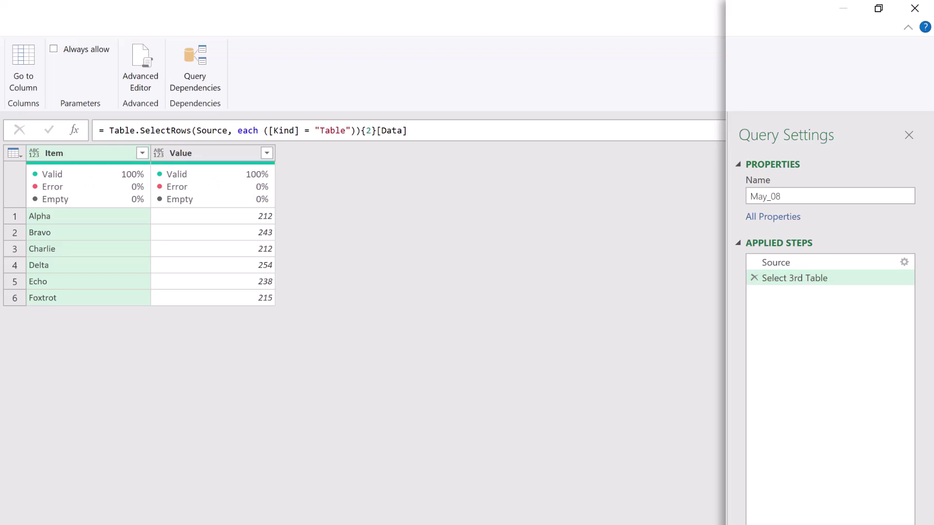
Rename the query from May_08 to Excel Data
left_click_drag(846, 194, 748, 199)
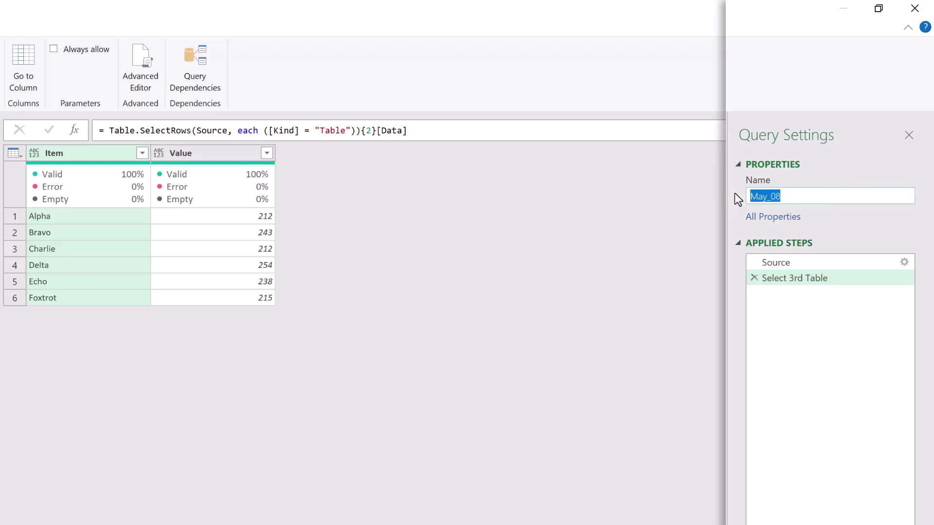
type("Excel Data")
key("Return")
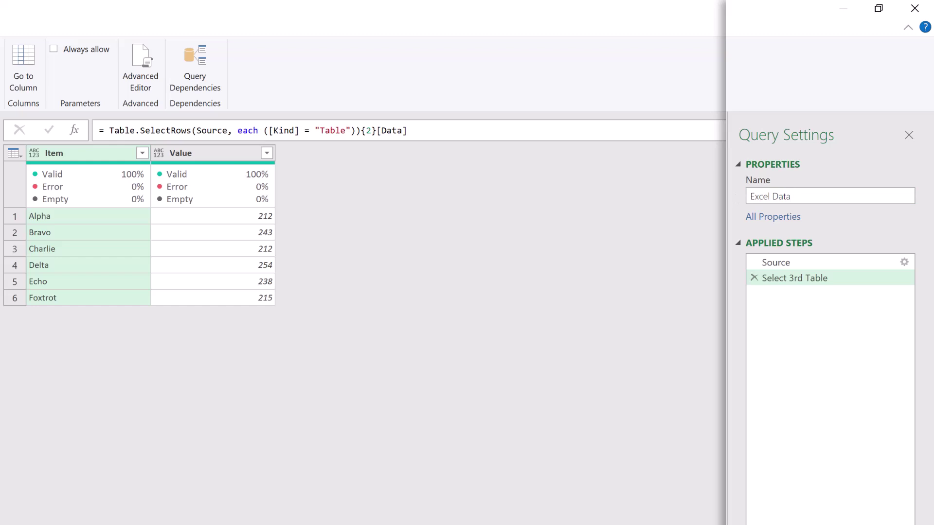